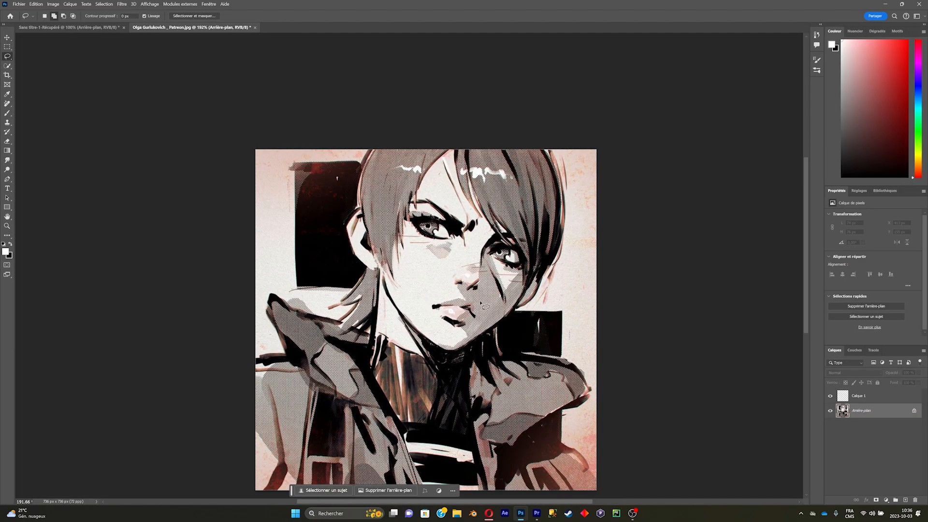
Replace the empty Calque 1 with a new blank layer and make the background portrait layer active
{"action": "scroll", "coordinate": [445, 227], "scroll_direction": "up", "scroll_amount": 5}
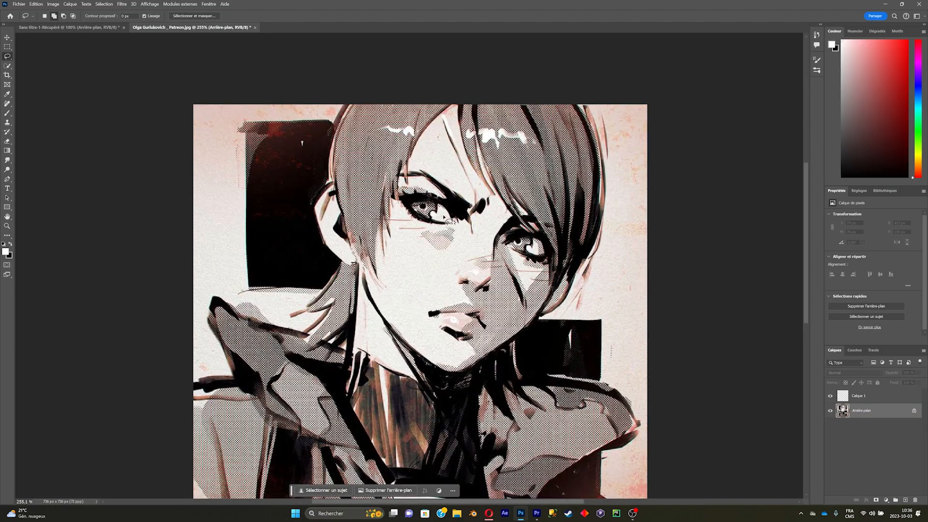
{"action": "left_click", "coordinate": [888, 401]}
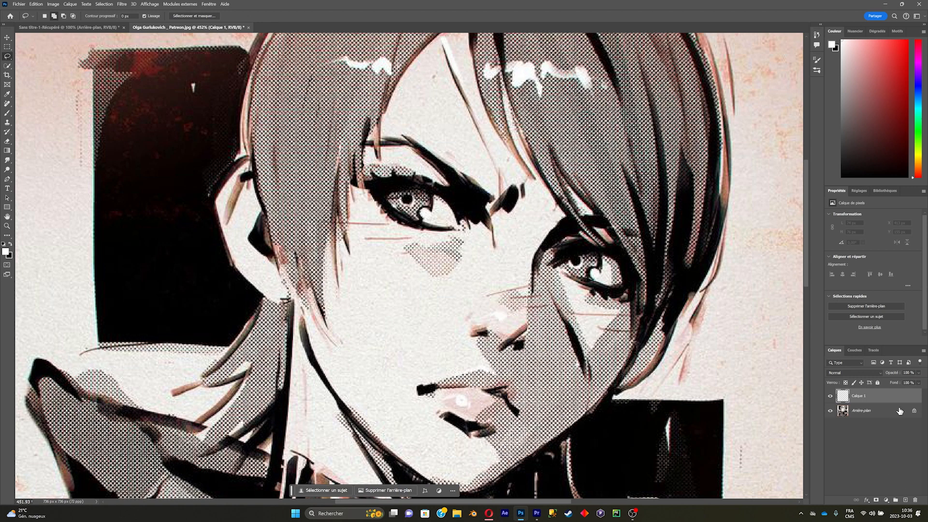
{"action": "key", "text": "Delete"}
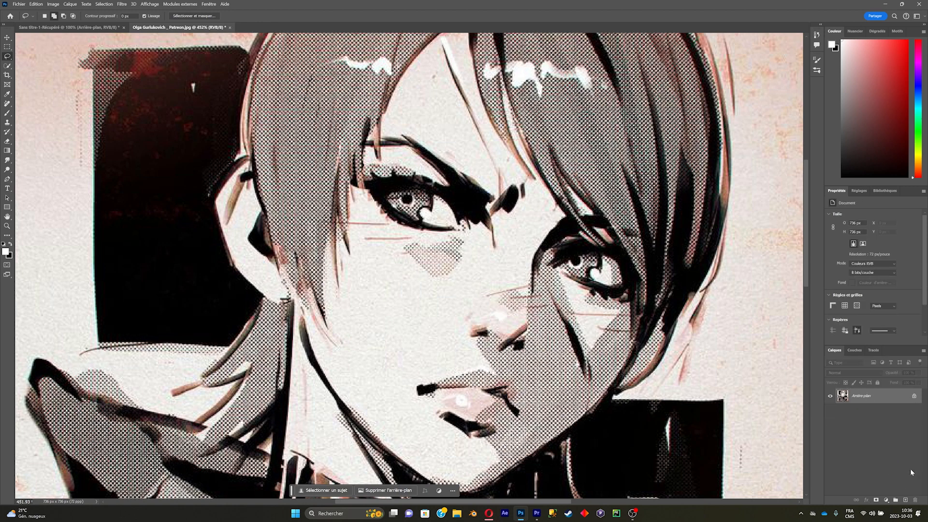
{"action": "left_click", "coordinate": [907, 500]}
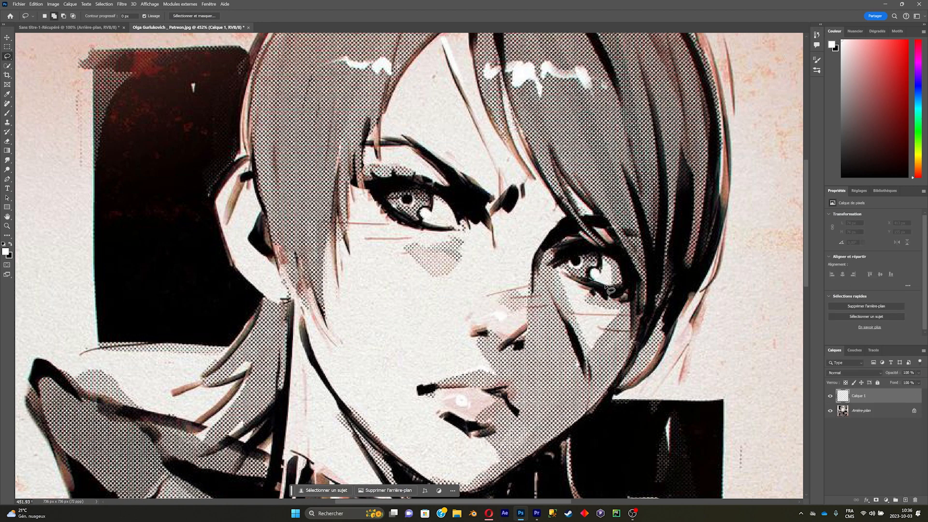
{"action": "left_click", "coordinate": [884, 411]}
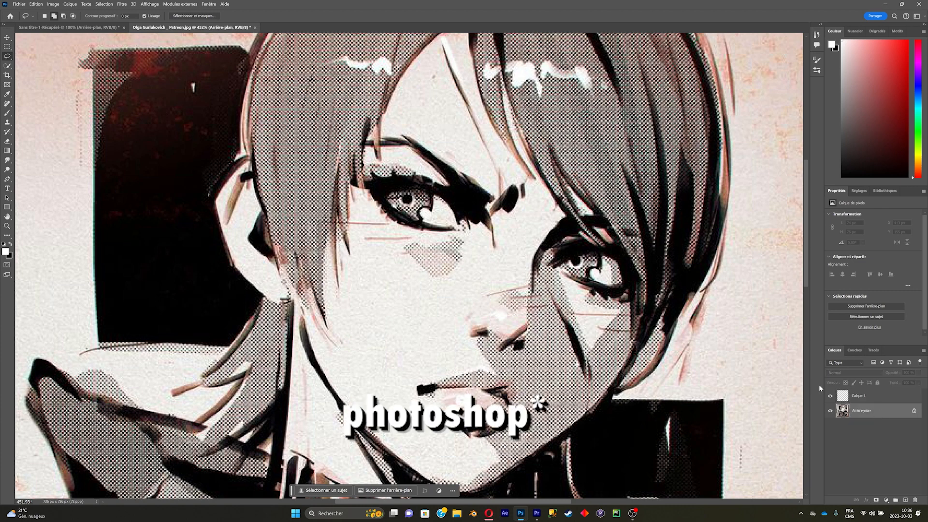
{"action": "scroll", "coordinate": [473, 220], "scroll_direction": "up", "scroll_amount": 2}
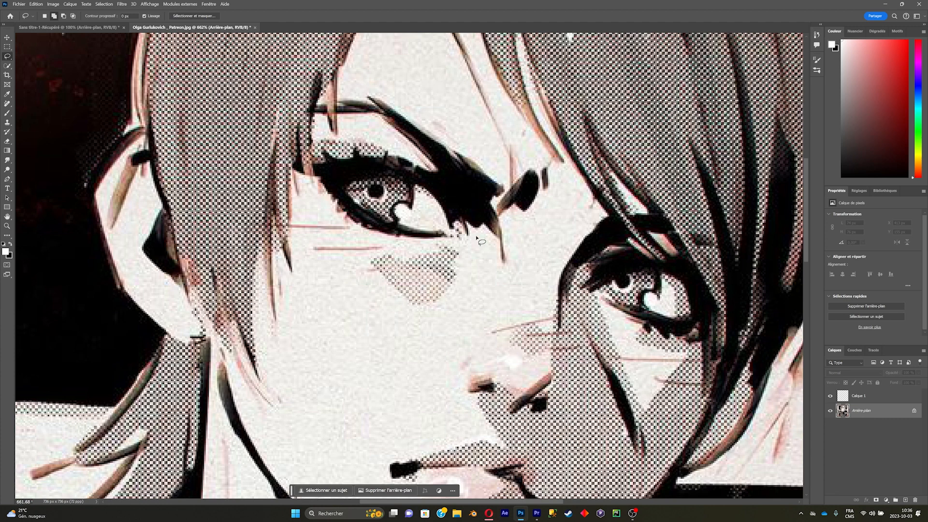
Lasso both of the character's eyes and remove them from the background layer with Delete and Fill Selection
{"action": "mouse_move", "coordinate": [478, 236]}
{"action": "left_mouse_down"}
{"action": "mouse_move", "coordinate": [363, 233]}
{"action": "mouse_move", "coordinate": [336, 219]}
{"action": "mouse_move", "coordinate": [308, 174]}
{"action": "mouse_move", "coordinate": [389, 154]}
{"action": "mouse_move", "coordinate": [424, 165]}
{"action": "mouse_move", "coordinate": [466, 208]}
{"action": "mouse_move", "coordinate": [476, 236]}
{"action": "left_mouse_up"}
{"action": "mouse_move", "coordinate": [625, 250]}
{"action": "left_mouse_down"}
{"action": "mouse_move", "coordinate": [605, 255]}
{"action": "mouse_move", "coordinate": [581, 280]}
{"action": "mouse_move", "coordinate": [631, 318]}
{"action": "mouse_move", "coordinate": [689, 339]}
{"action": "mouse_move", "coordinate": [713, 321]}
{"action": "mouse_move", "coordinate": [710, 276]}
{"action": "mouse_move", "coordinate": [650, 251]}
{"action": "left_mouse_up"}
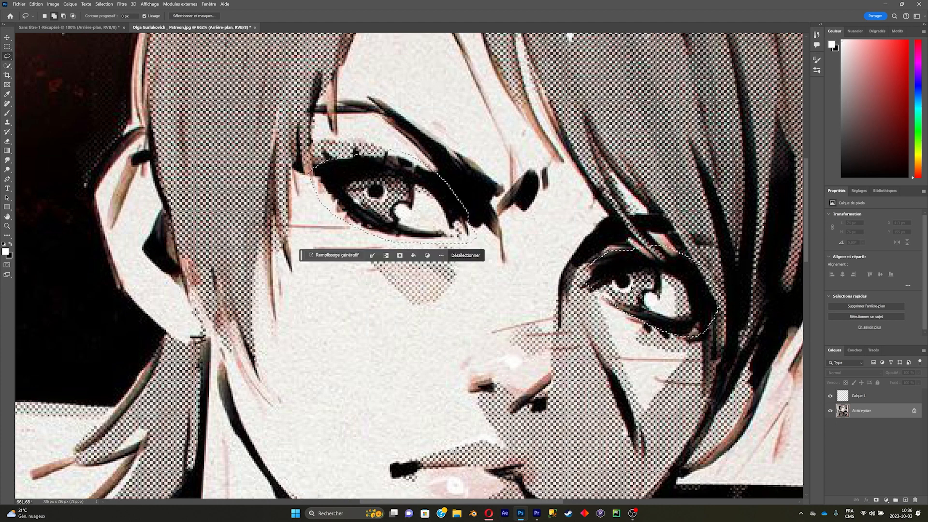
{"action": "right_click", "coordinate": [422, 206]}
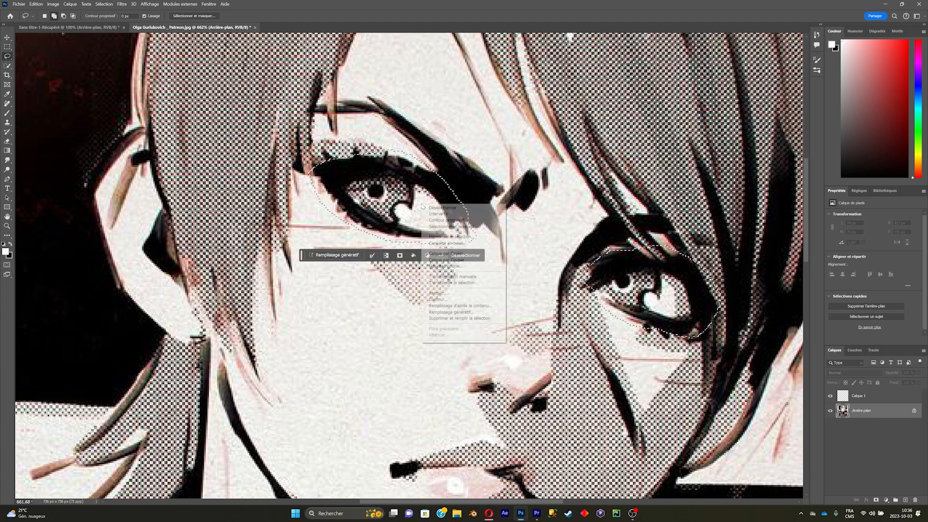
{"action": "left_click", "coordinate": [498, 319]}
{"action": "scroll", "coordinate": [525, 255], "scroll_direction": "down", "scroll_amount": 5}
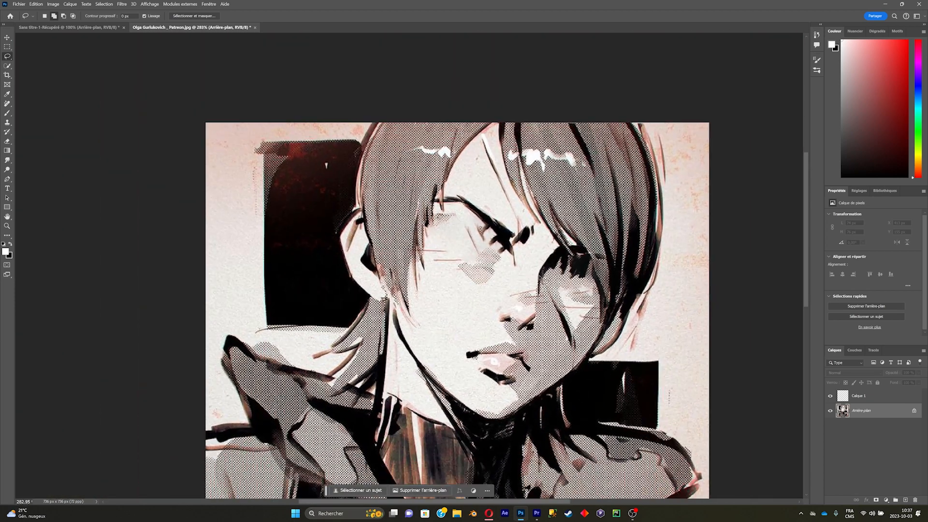
Lasso one area spanning both filled eye regions and the bridge of the nose, and copy it
{"action": "scroll", "coordinate": [547, 270], "scroll_direction": "up", "scroll_amount": 5}
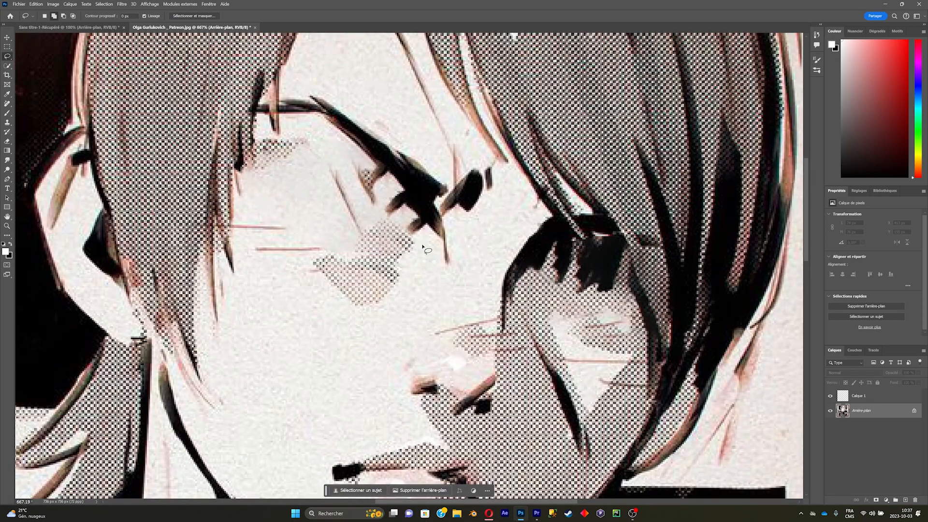
{"action": "mouse_move", "coordinate": [385, 194]}
{"action": "left_mouse_down"}
{"action": "mouse_move", "coordinate": [321, 145]}
{"action": "mouse_move", "coordinate": [267, 138]}
{"action": "mouse_move", "coordinate": [241, 175]}
{"action": "mouse_move", "coordinate": [294, 264]}
{"action": "mouse_move", "coordinate": [359, 303]}
{"action": "mouse_move", "coordinate": [444, 278]}
{"action": "mouse_move", "coordinate": [630, 358]}
{"action": "mouse_move", "coordinate": [686, 315]}
{"action": "mouse_move", "coordinate": [653, 239]}
{"action": "mouse_move", "coordinate": [533, 224]}
{"action": "left_mouse_up"}
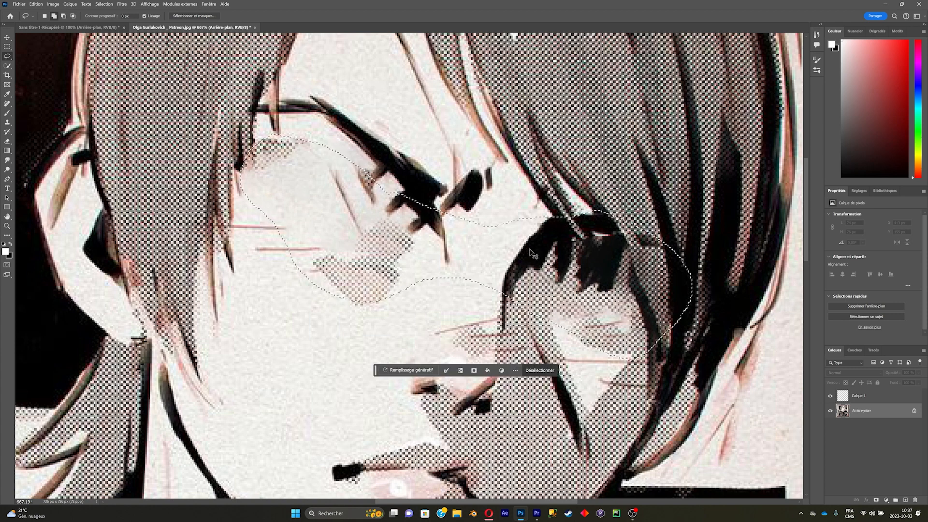
{"action": "key", "text": "ctrl+c"}
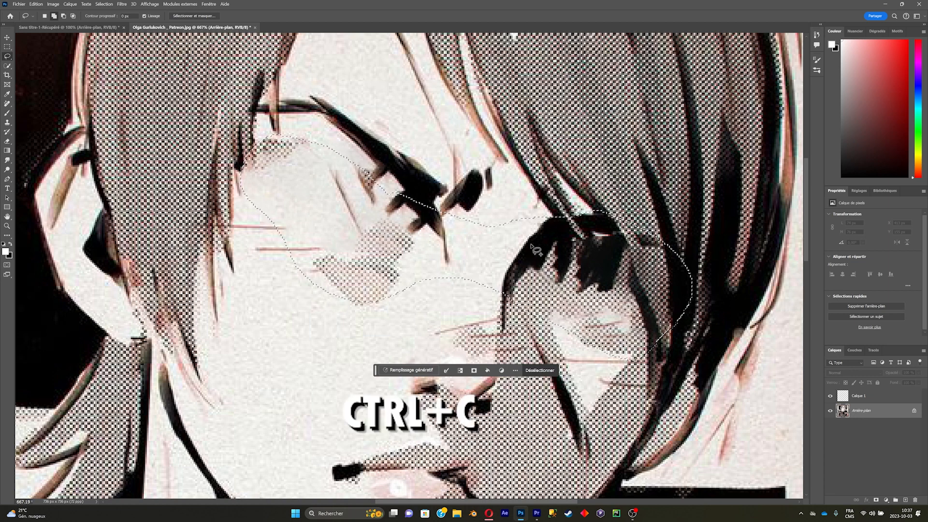
Undo the eye removal on the background and paste the copied eyeless patch as a new layer
{"action": "key", "text": "ctrl+d"}
{"action": "key", "text": "ctrl+z"}
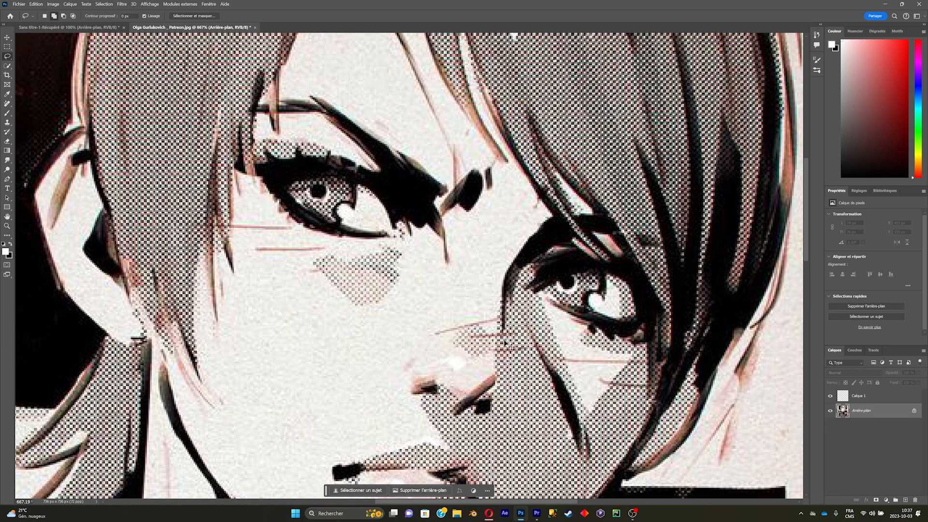
{"action": "key", "text": "ctrl+v"}
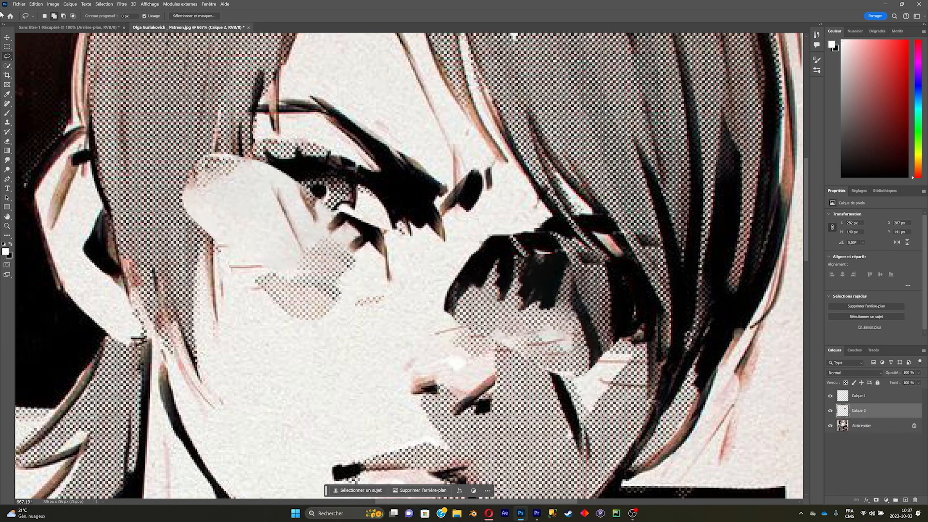
Move the pasted eyeless patch so it lines up over the character's original eyes
{"action": "left_click", "coordinate": [7, 40]}
{"action": "left_click_drag", "start_coordinate": [473, 273], "coordinate": [550, 234]}
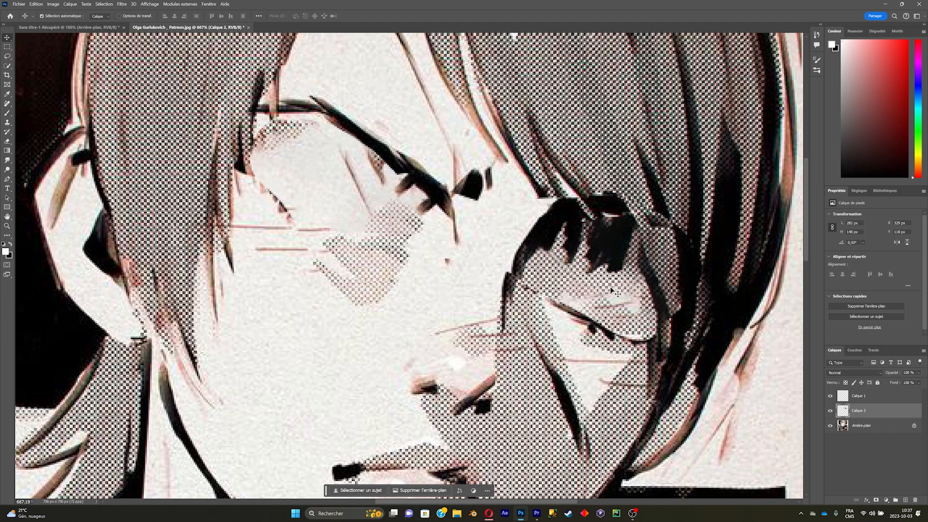
{"action": "left_click_drag", "start_coordinate": [612, 289], "coordinate": [599, 305]}
Toggle the visibility of Calque 2 repeatedly to compare the face with and without its eyes, leaving the layer shown
{"action": "left_click", "coordinate": [831, 411]}
{"action": "left_click", "coordinate": [831, 410]}
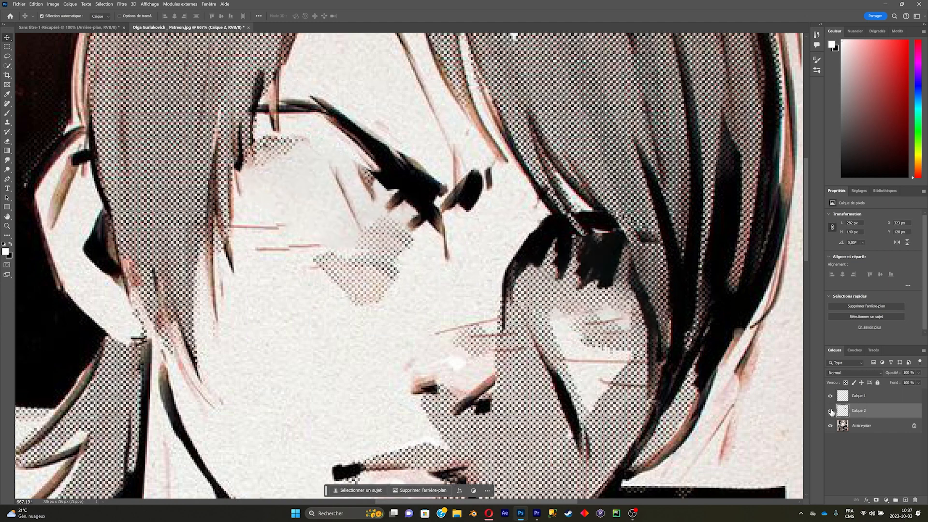
{"action": "left_click", "coordinate": [831, 411]}
{"action": "left_click", "coordinate": [832, 410]}
{"action": "left_click", "coordinate": [832, 410]}
{"action": "left_click", "coordinate": [832, 410]}
{"action": "left_click", "coordinate": [831, 411]}
{"action": "left_click", "coordinate": [830, 411]}
Paint a curved lower eyelid line on the portrait's left eye area with a small, soft round black brush
{"action": "left_click", "coordinate": [7, 114]}
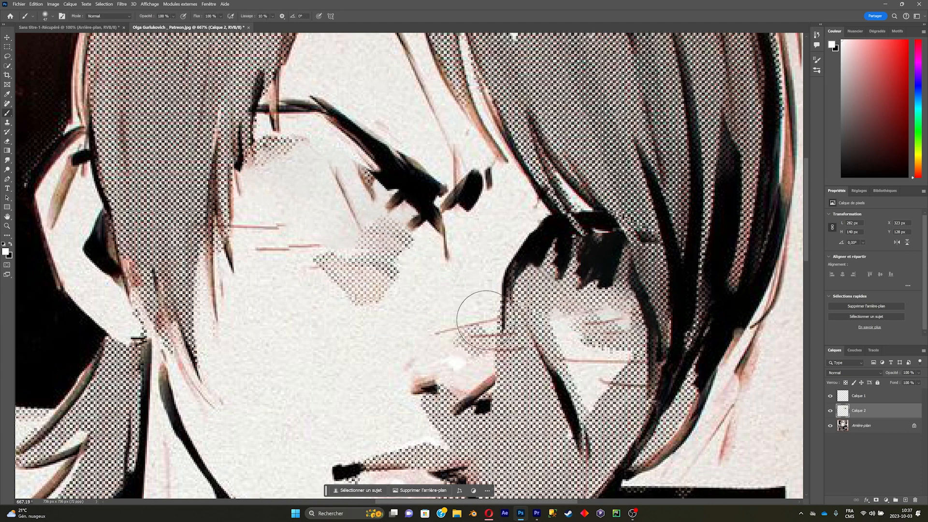
{"action": "right_click", "coordinate": [484, 309]}
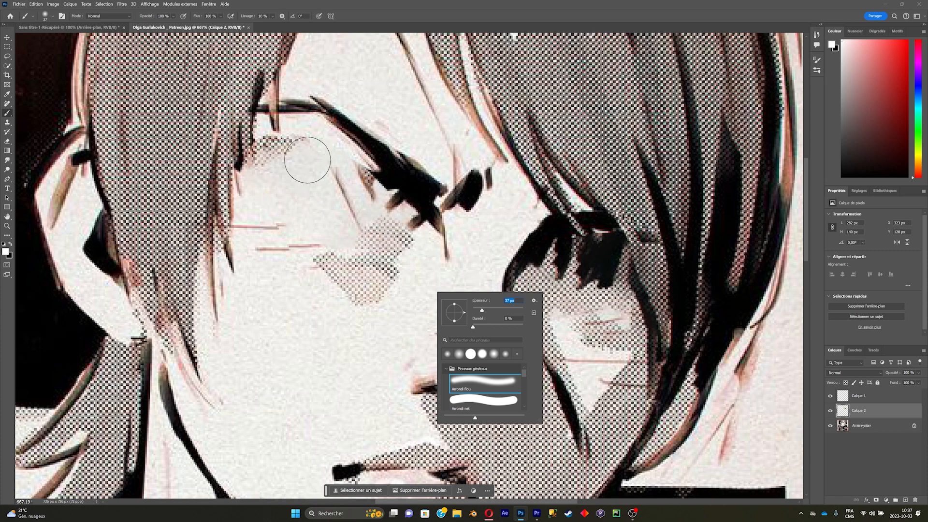
{"action": "right_click", "coordinate": [502, 245]}
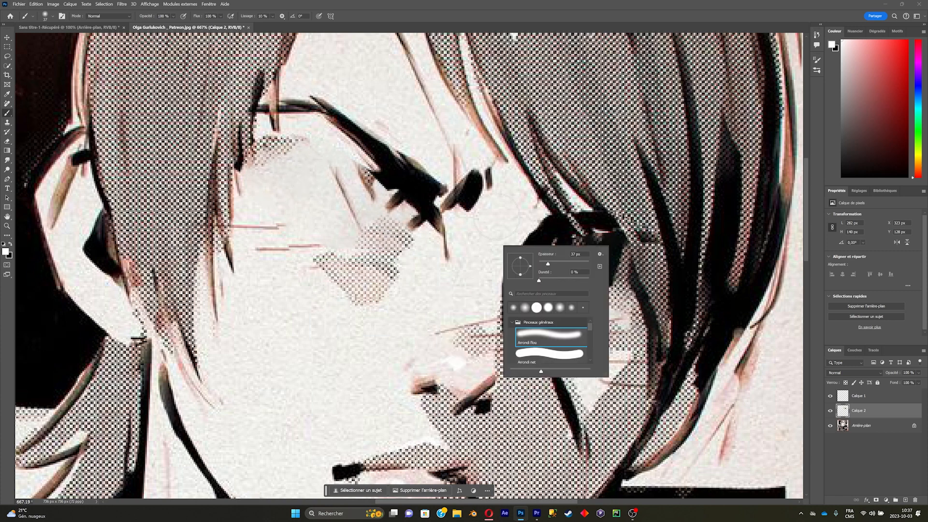
{"action": "right_click", "coordinate": [499, 230]}
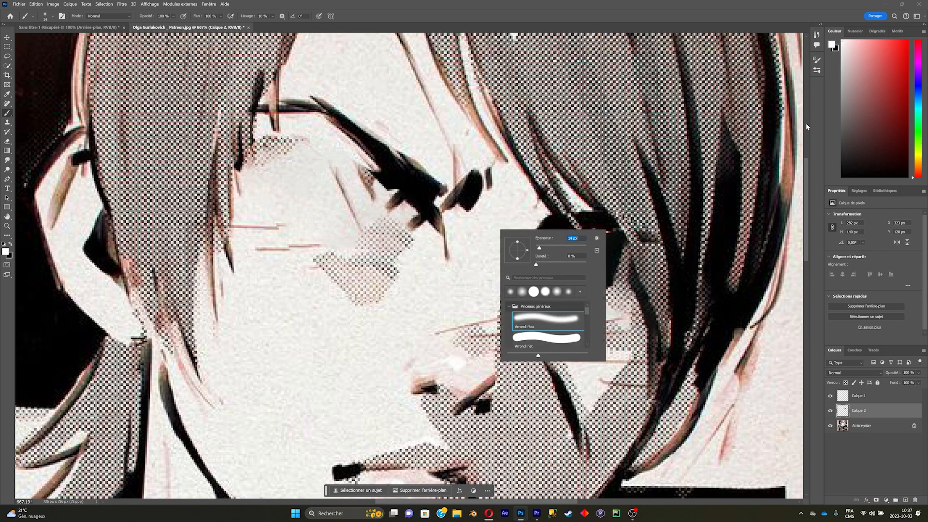
{"action": "key", "text": "x"}
{"action": "key", "text": "Return"}
{"action": "right_click", "coordinate": [458, 279]}
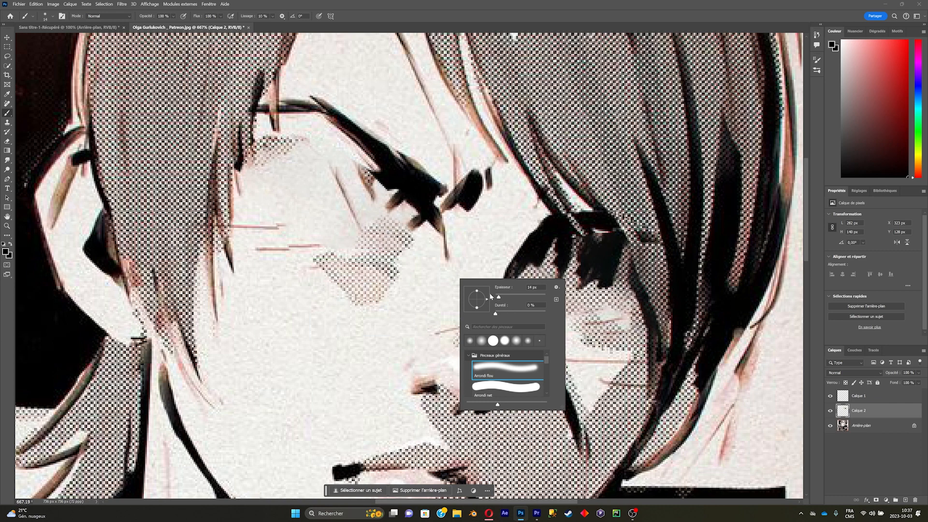
{"action": "key", "text": "Return"}
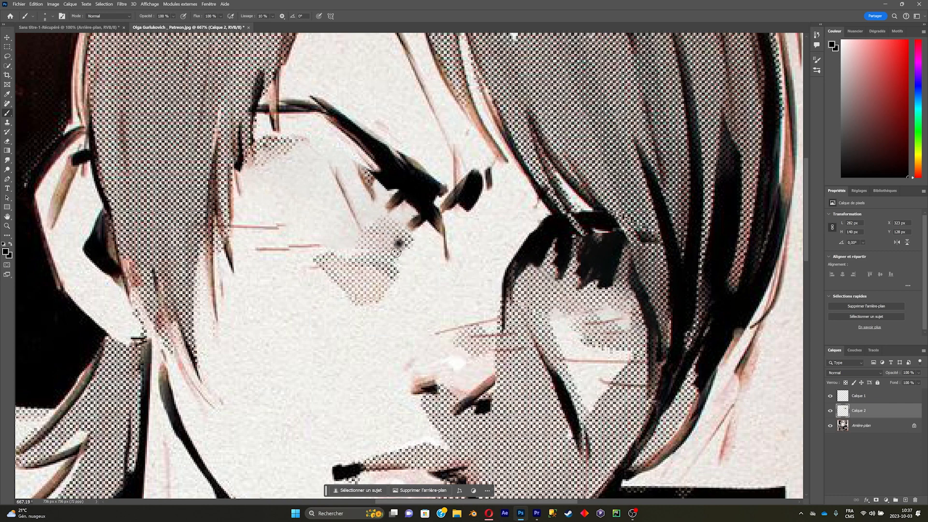
{"action": "mouse_move", "coordinate": [256, 196]}
{"action": "left_mouse_down"}
{"action": "mouse_move", "coordinate": [314, 238]}
{"action": "mouse_move", "coordinate": [393, 243]}
{"action": "left_mouse_up"}
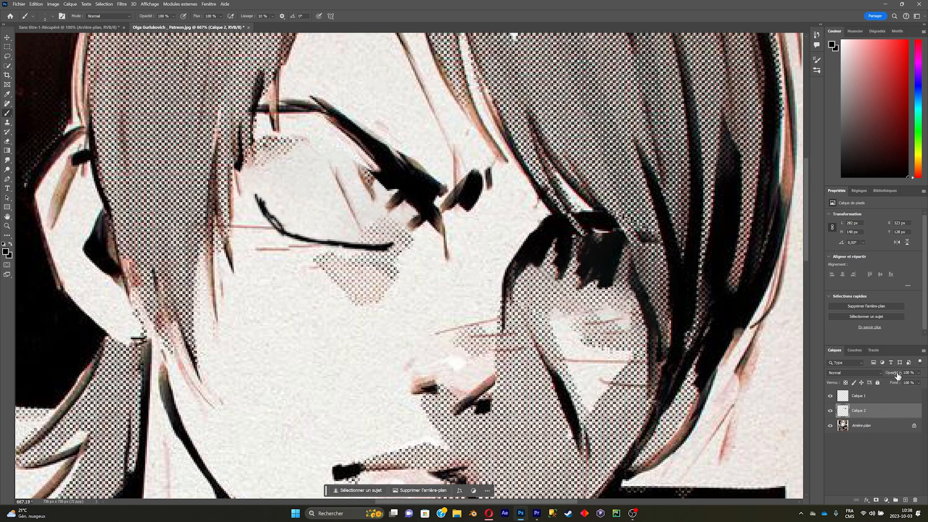
Trace eyelid lines over both eyes with Calque 2 at 33% opacity, and restore the layer to 100%
{"action": "mouse_move", "coordinate": [898, 375]}
{"action": "left_mouse_down"}
{"action": "mouse_move", "coordinate": [861, 378]}
{"action": "mouse_move", "coordinate": [899, 376]}
{"action": "left_mouse_up"}
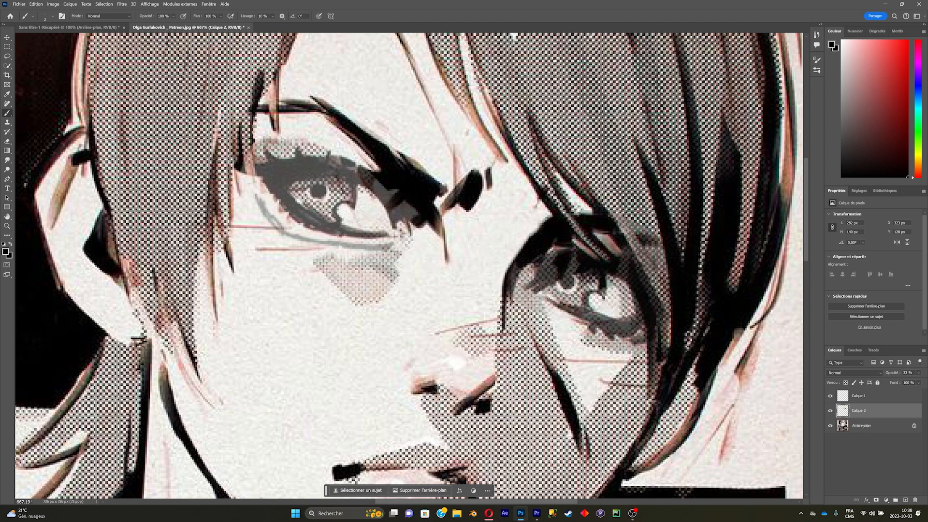
{"action": "mouse_move", "coordinate": [593, 313]}
{"action": "left_mouse_down"}
{"action": "mouse_move", "coordinate": [616, 321]}
{"action": "mouse_move", "coordinate": [595, 322]}
{"action": "left_mouse_up"}
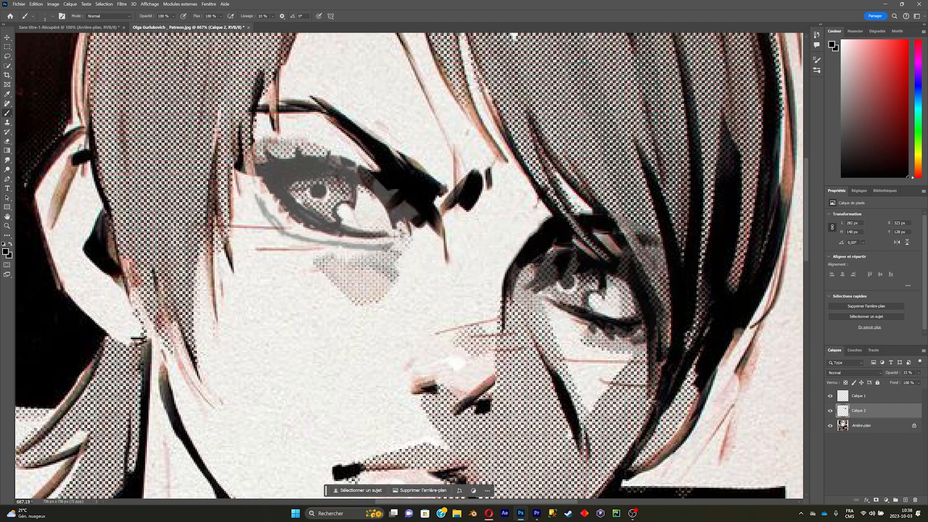
{"action": "left_click_drag", "start_coordinate": [273, 196], "coordinate": [273, 192]}
{"action": "mouse_move", "coordinate": [301, 221]}
{"action": "left_mouse_down"}
{"action": "mouse_move", "coordinate": [287, 205]}
{"action": "mouse_move", "coordinate": [295, 221]}
{"action": "mouse_move", "coordinate": [367, 236]}
{"action": "left_mouse_up"}
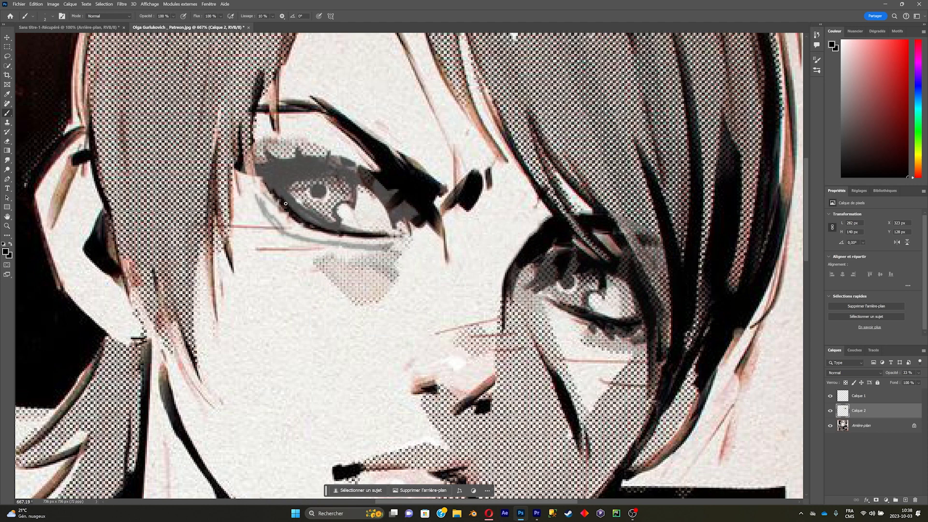
{"action": "mouse_move", "coordinate": [272, 167]}
{"action": "left_mouse_down"}
{"action": "mouse_move", "coordinate": [299, 160]}
{"action": "mouse_move", "coordinate": [284, 161]}
{"action": "mouse_move", "coordinate": [339, 167]}
{"action": "left_mouse_up"}
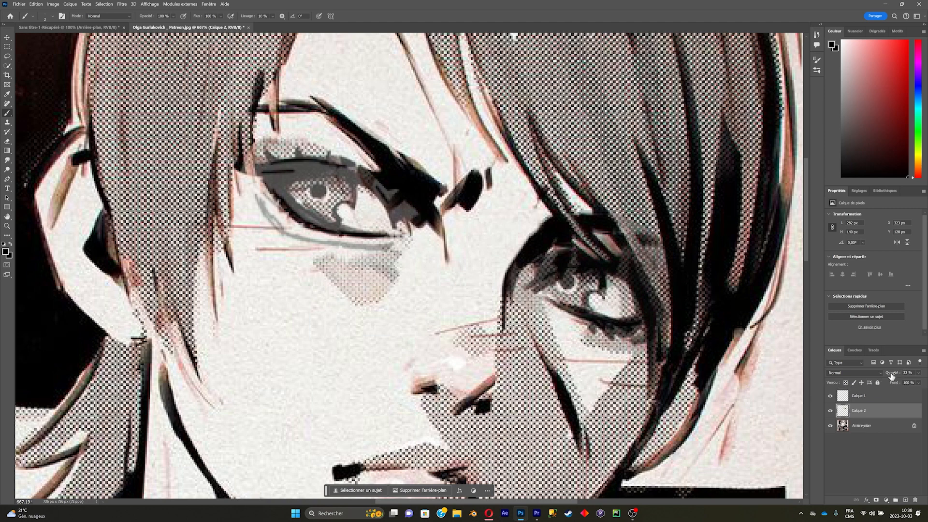
{"action": "left_click_drag", "start_coordinate": [892, 376], "coordinate": [924, 376]}
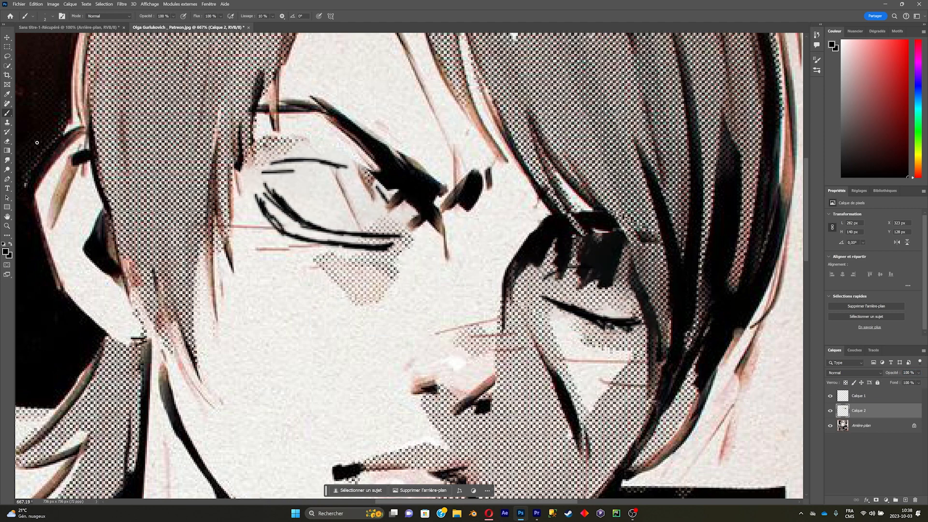
Erase the misplaced lower line and the patch area beneath the portrait's left eye on Calque 2
{"action": "key", "text": "e"}
{"action": "left_click", "coordinate": [336, 251]}
{"action": "key", "text": "ctrl+z"}
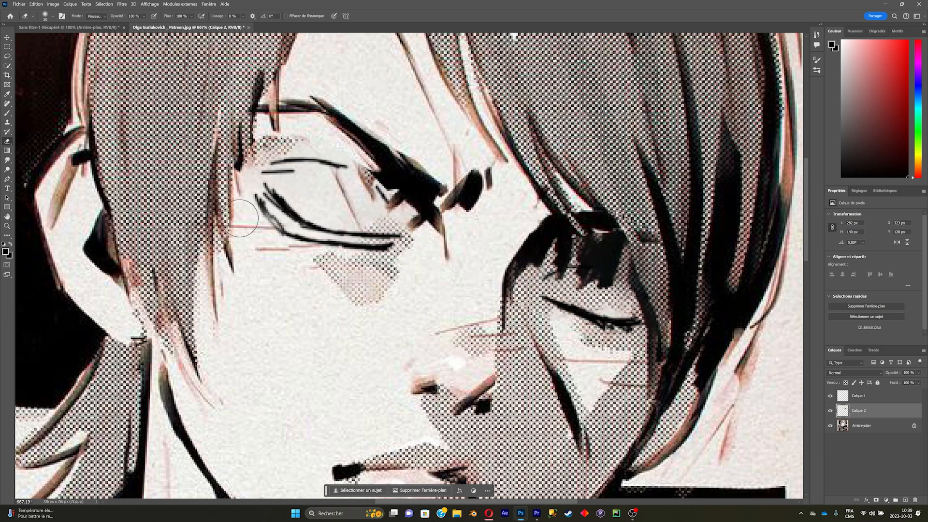
{"action": "left_click_drag", "start_coordinate": [308, 259], "coordinate": [390, 265]}
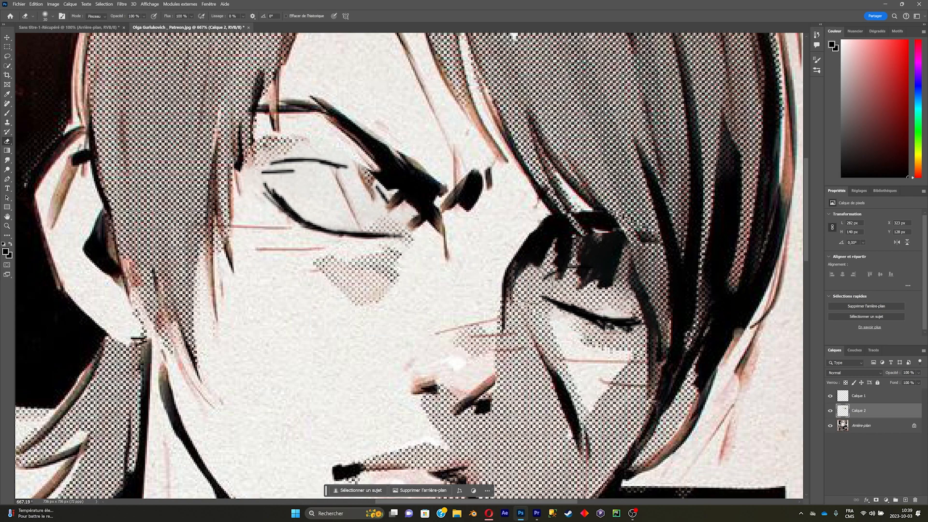
Hide the background layer and erase the part of the patch that connects the two eyes over the nose bridge
{"action": "scroll", "coordinate": [479, 279], "scroll_direction": "down", "scroll_amount": 8}
{"action": "scroll", "coordinate": [478, 279], "scroll_direction": "up", "scroll_amount": 3}
{"action": "scroll", "coordinate": [568, 291], "scroll_direction": "up", "scroll_amount": 2}
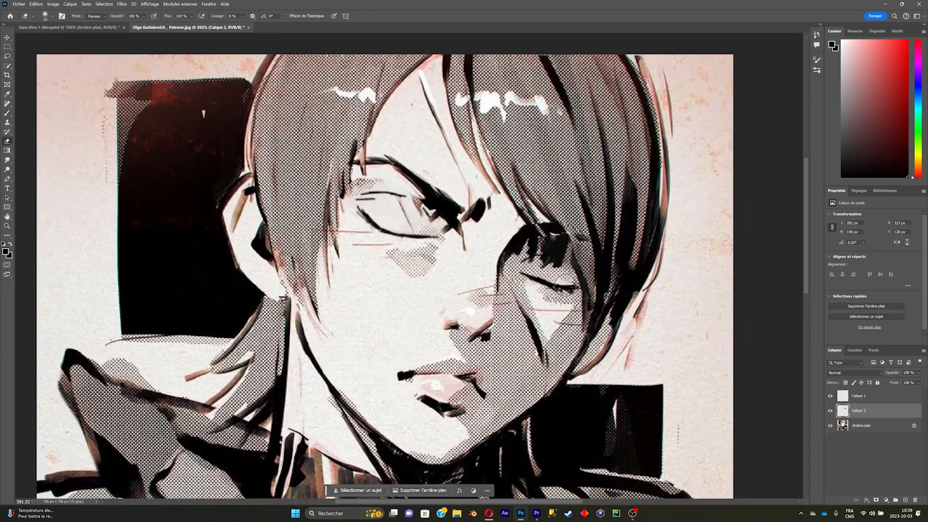
{"action": "scroll", "coordinate": [563, 288], "scroll_direction": "down", "scroll_amount": 3}
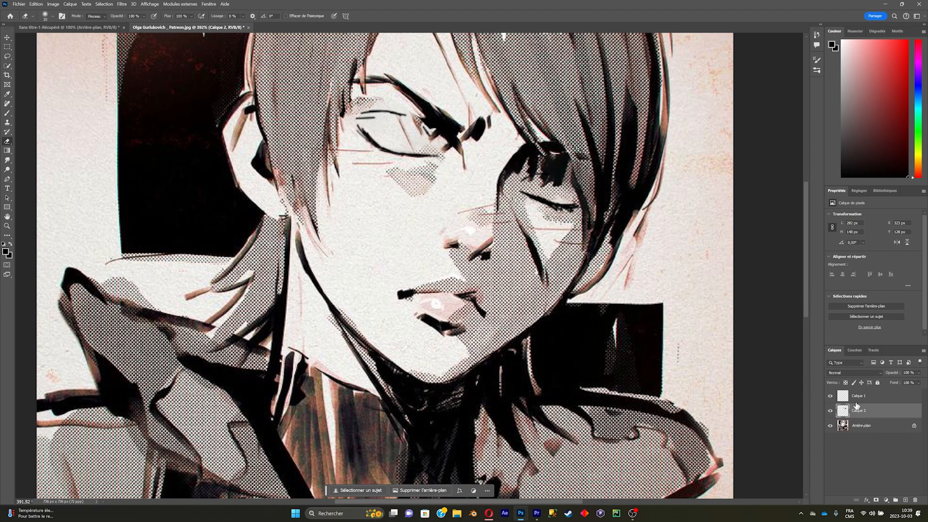
{"action": "left_click", "coordinate": [831, 426]}
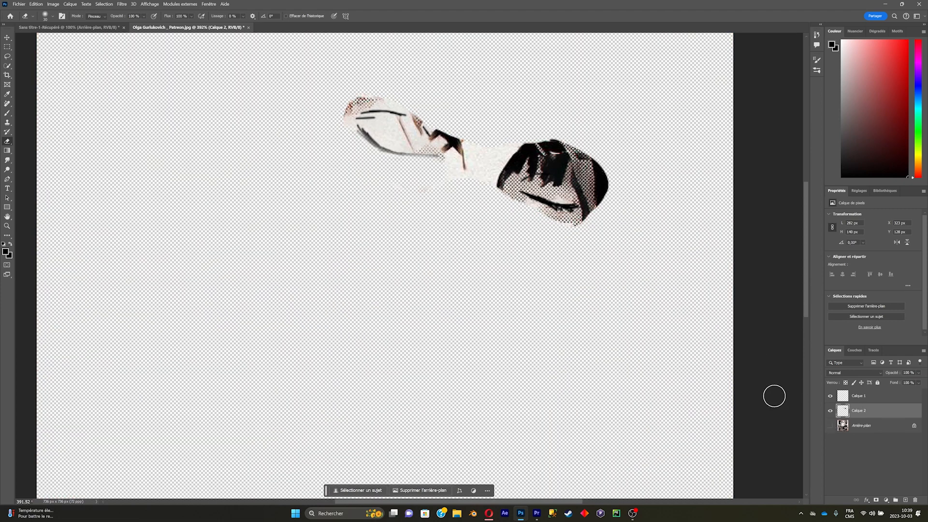
{"action": "scroll", "coordinate": [435, 227], "scroll_direction": "up", "scroll_amount": 5}
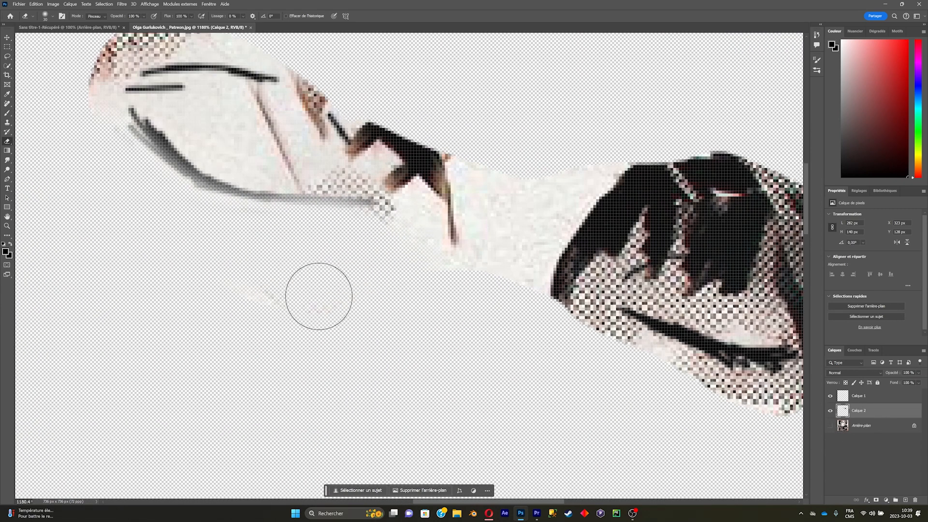
{"action": "mouse_move", "coordinate": [375, 265]}
{"action": "left_mouse_down"}
{"action": "mouse_move", "coordinate": [433, 281]}
{"action": "mouse_move", "coordinate": [484, 275]}
{"action": "mouse_move", "coordinate": [549, 150]}
{"action": "mouse_move", "coordinate": [585, 166]}
{"action": "mouse_move", "coordinate": [512, 284]}
{"action": "left_mouse_up"}
{"action": "scroll", "coordinate": [327, 266], "scroll_direction": "up", "scroll_amount": 1}
{"action": "scroll", "coordinate": [572, 356], "scroll_direction": "down", "scroll_amount": 2}
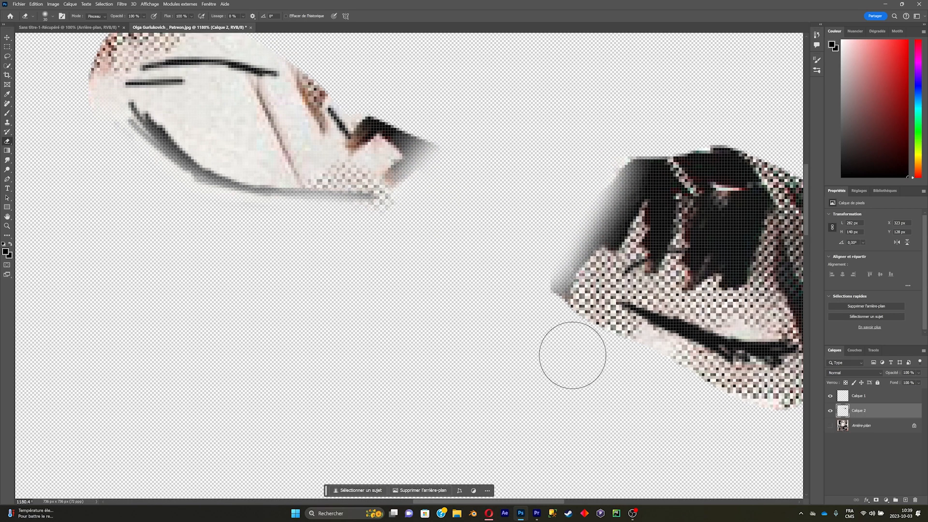
Lasso and delete the surplus areas around the portrait's right-hand eye patch on Calque 2, leaving a compact eyelid shape
{"action": "scroll", "coordinate": [532, 447], "scroll_direction": "right", "scroll_amount": 5}
{"action": "mouse_move", "coordinate": [549, 444]}
{"action": "left_mouse_down"}
{"action": "mouse_move", "coordinate": [543, 397]}
{"action": "mouse_move", "coordinate": [604, 382]}
{"action": "left_mouse_up"}
{"action": "left_click", "coordinate": [7, 56]}
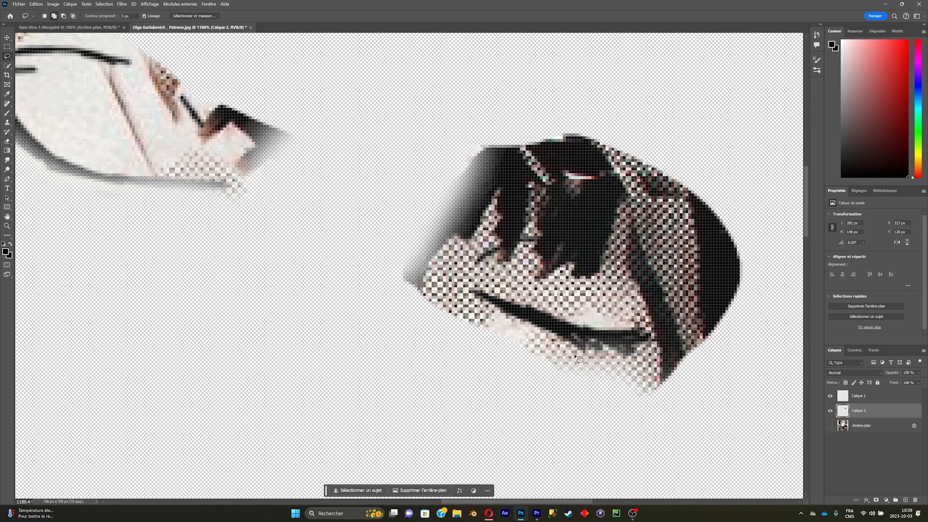
{"action": "mouse_move", "coordinate": [677, 361]}
{"action": "left_mouse_down"}
{"action": "mouse_move", "coordinate": [666, 352]}
{"action": "mouse_move", "coordinate": [570, 357]}
{"action": "mouse_move", "coordinate": [449, 304]}
{"action": "mouse_move", "coordinate": [666, 452]}
{"action": "mouse_move", "coordinate": [730, 356]}
{"action": "left_mouse_up"}
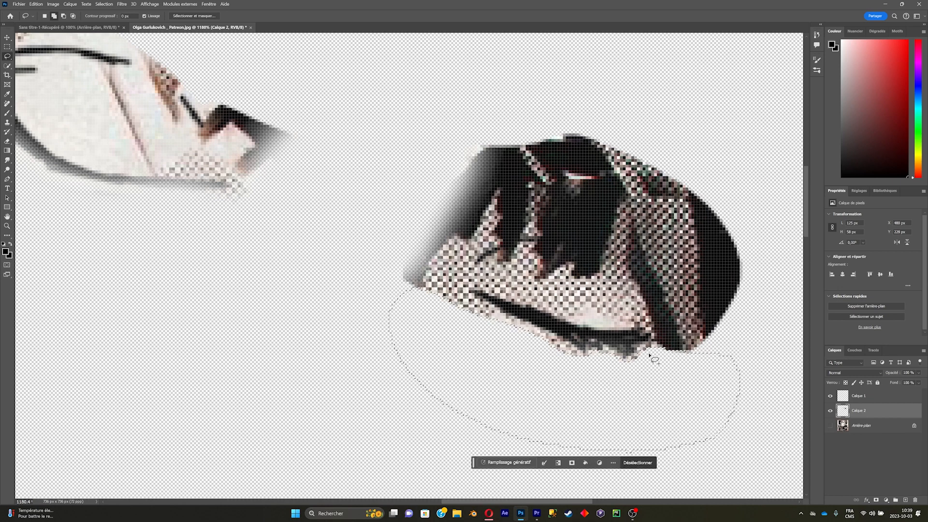
{"action": "mouse_move", "coordinate": [651, 353]}
{"action": "left_mouse_down"}
{"action": "mouse_move", "coordinate": [640, 289]}
{"action": "mouse_move", "coordinate": [573, 242]}
{"action": "mouse_move", "coordinate": [506, 239]}
{"action": "mouse_move", "coordinate": [411, 289]}
{"action": "mouse_move", "coordinate": [566, 125]}
{"action": "mouse_move", "coordinate": [748, 143]}
{"action": "mouse_move", "coordinate": [771, 413]}
{"action": "mouse_move", "coordinate": [729, 442]}
{"action": "left_mouse_up"}
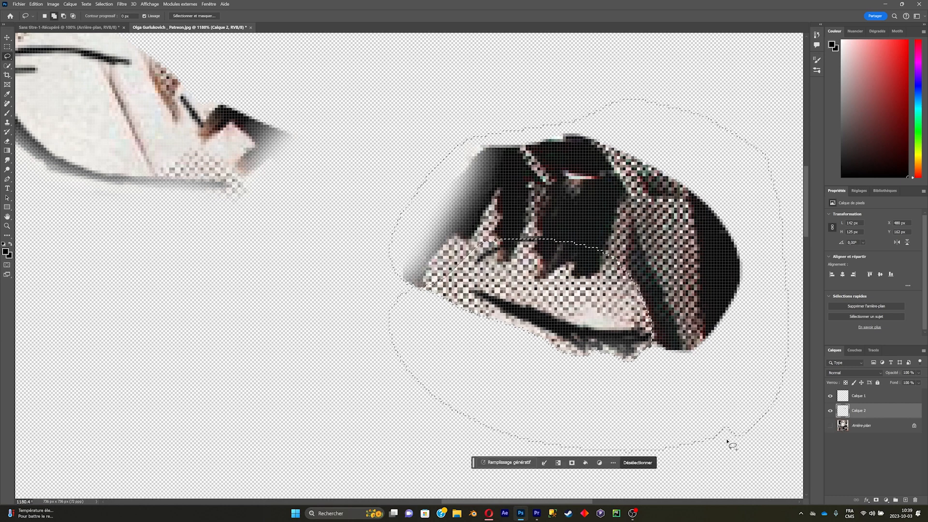
{"action": "key", "text": "Delete"}
{"action": "left_click", "coordinate": [639, 463]}
{"action": "scroll", "coordinate": [380, 381], "scroll_direction": "down", "scroll_amount": 1}
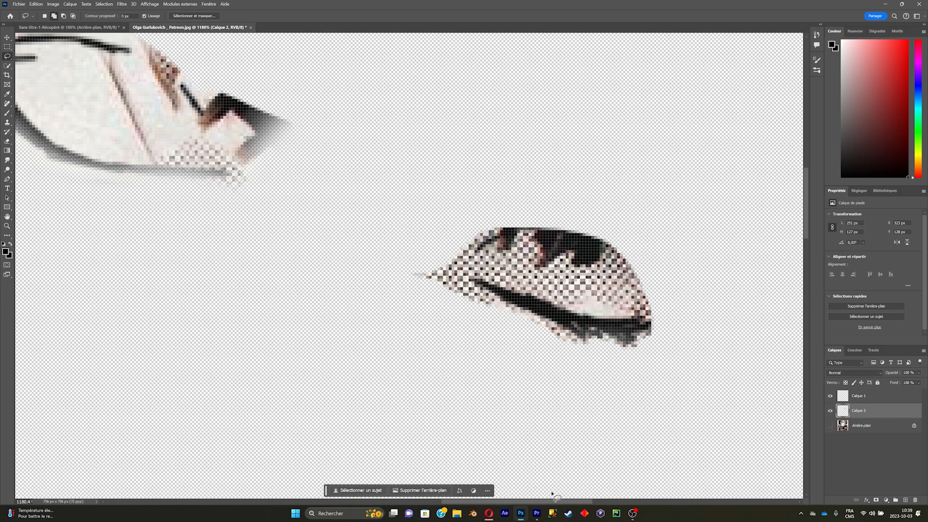
{"action": "scroll", "coordinate": [441, 348], "scroll_direction": "left", "scroll_amount": 8}
{"action": "scroll", "coordinate": [436, 304], "scroll_direction": "up", "scroll_amount": 3}
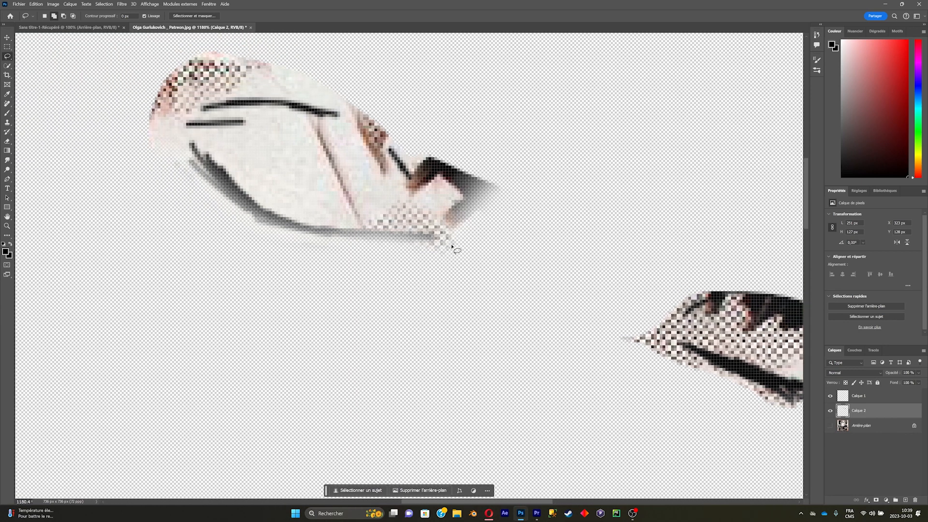
{"action": "mouse_move", "coordinate": [452, 246]}
{"action": "left_mouse_down"}
{"action": "mouse_move", "coordinate": [424, 164]}
{"action": "mouse_move", "coordinate": [162, 39]}
{"action": "mouse_move", "coordinate": [395, 68]}
{"action": "mouse_move", "coordinate": [581, 258]}
{"action": "mouse_move", "coordinate": [563, 271]}
{"action": "left_mouse_up"}
{"action": "key", "text": "Delete"}
{"action": "key", "text": "ctrl+d"}
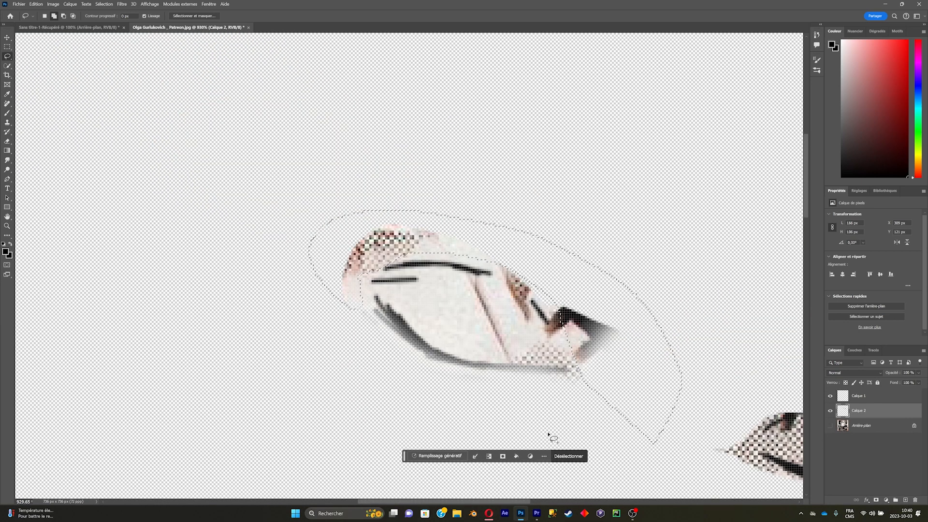
{"action": "key", "text": "ctrl+d"}
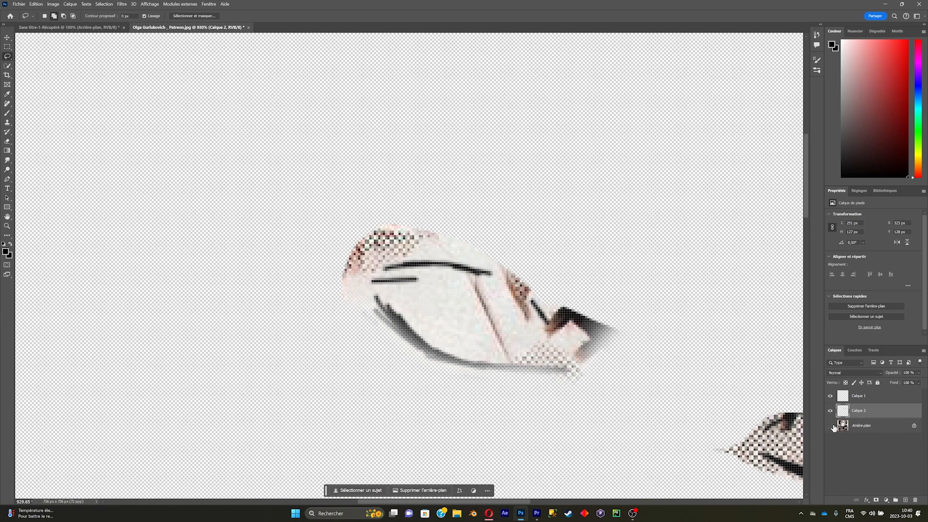
Show the background layer again and review the closed-eye patches over the whole portrait, clearing any stray selection
{"action": "left_click", "coordinate": [830, 426]}
{"action": "scroll", "coordinate": [528, 477], "scroll_direction": "down", "scroll_amount": 6}
{"action": "scroll", "coordinate": [528, 476], "scroll_direction": "down", "scroll_amount": 2}
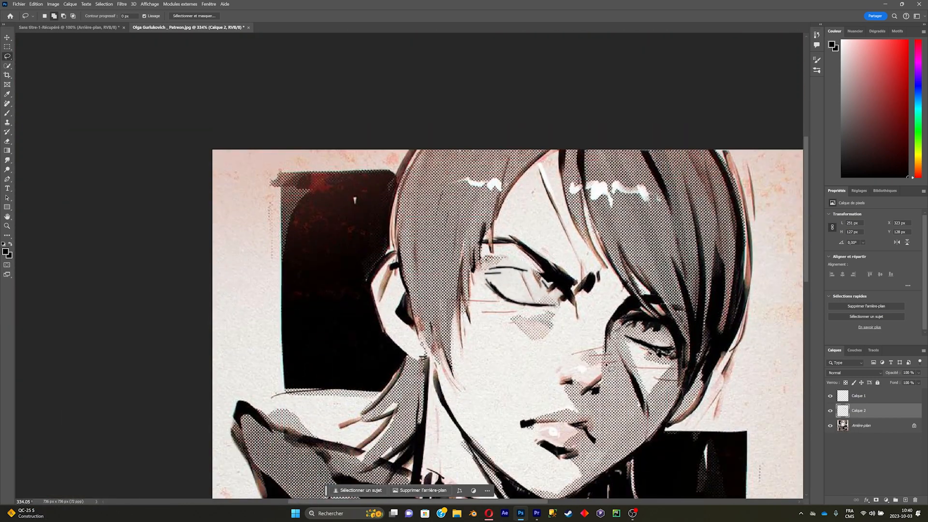
{"action": "left_click_drag", "start_coordinate": [517, 498], "coordinate": [557, 503]}
{"action": "scroll", "coordinate": [530, 375], "scroll_direction": "down", "scroll_amount": 1}
{"action": "scroll", "coordinate": [531, 376], "scroll_direction": "down", "scroll_amount": 3}
{"action": "scroll", "coordinate": [651, 352], "scroll_direction": "down", "scroll_amount": 3}
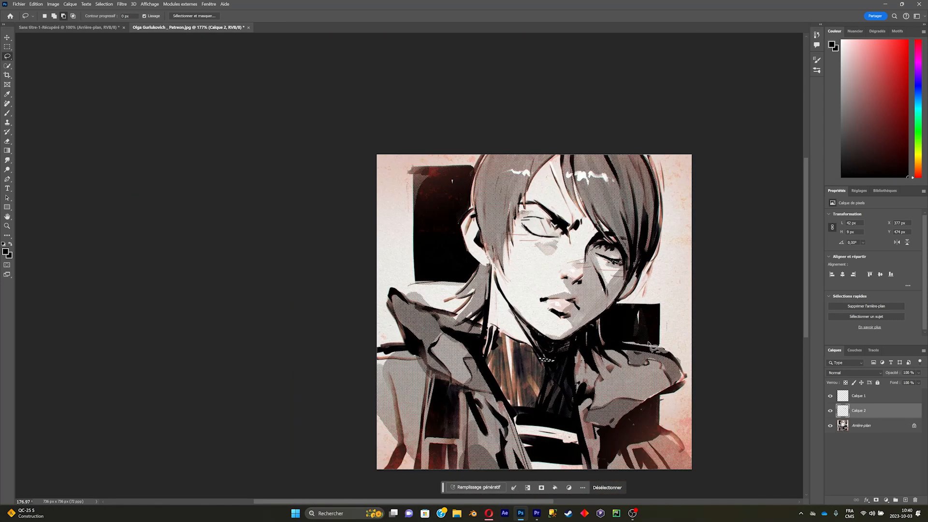
{"action": "left_click", "coordinate": [607, 487]}
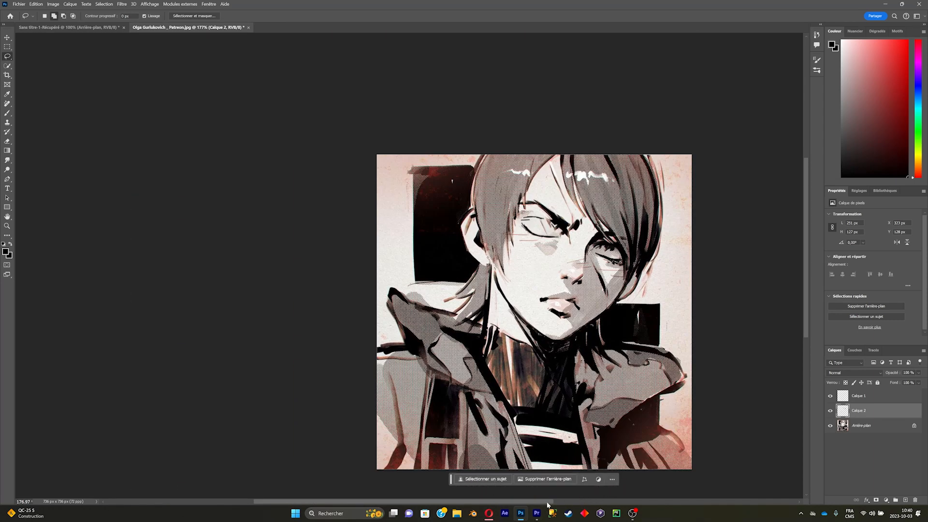
{"action": "left_click_drag", "start_coordinate": [546, 503], "coordinate": [560, 502]}
{"action": "scroll", "coordinate": [652, 372], "scroll_direction": "up", "scroll_amount": 1}
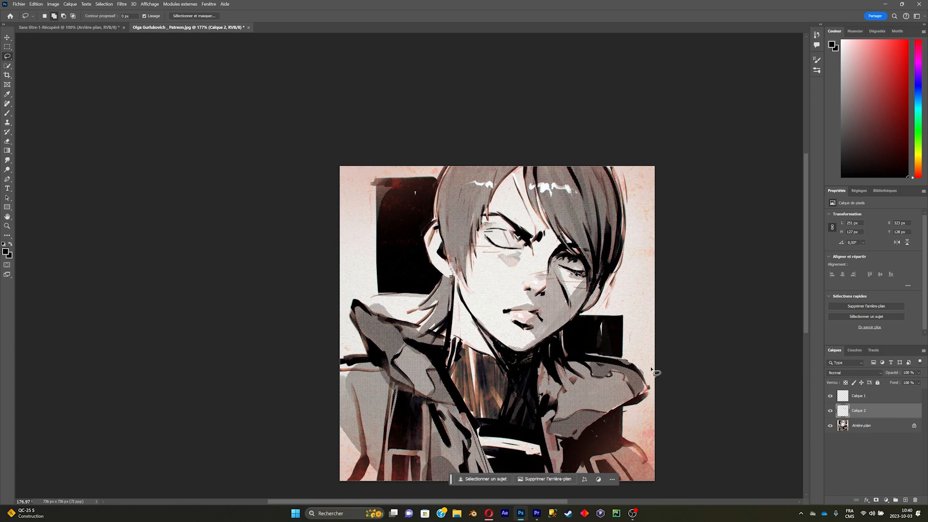
{"action": "left_click_drag", "start_coordinate": [567, 503], "coordinate": [574, 503]}
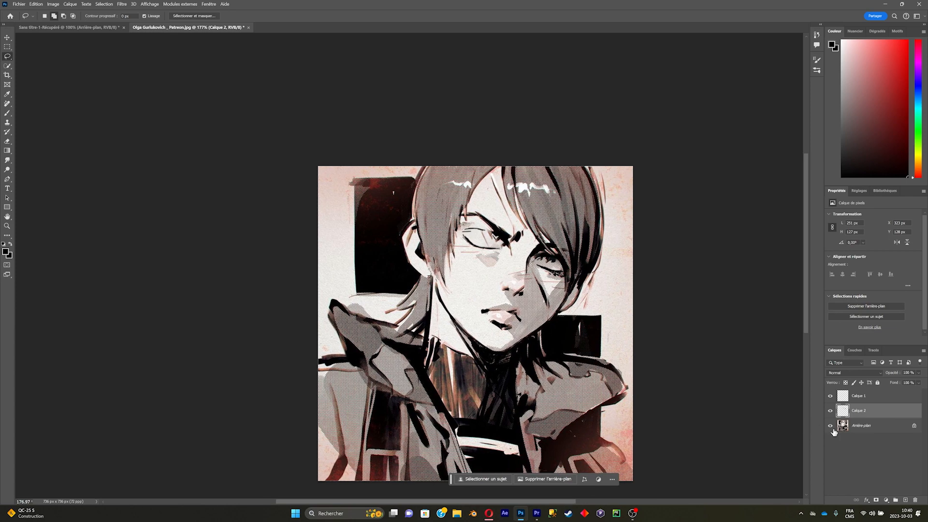
Compare the open and closed eyes by toggling the visibility of Calque 2 and Arrière-plan, ending with both layers shown
{"action": "left_click", "coordinate": [831, 411]}
{"action": "scroll", "coordinate": [592, 324], "scroll_direction": "up", "scroll_amount": 3}
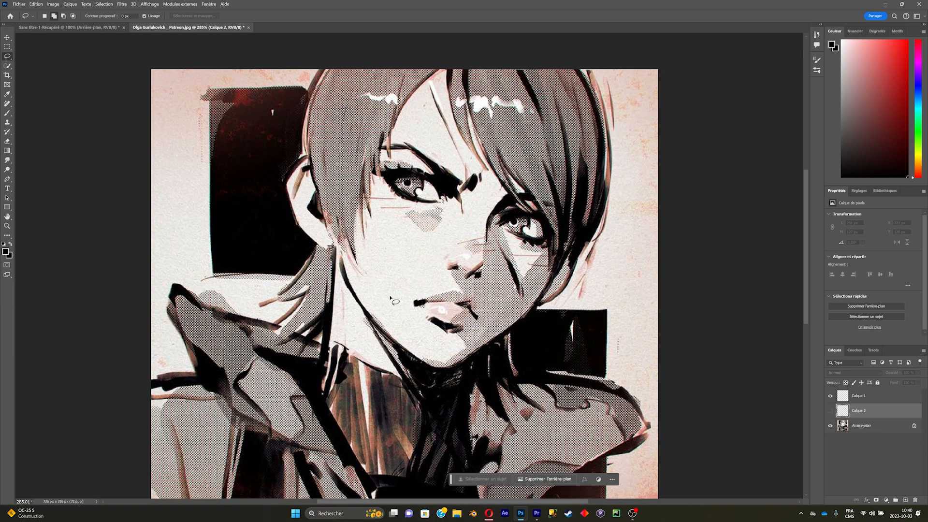
{"action": "left_click", "coordinate": [831, 426]}
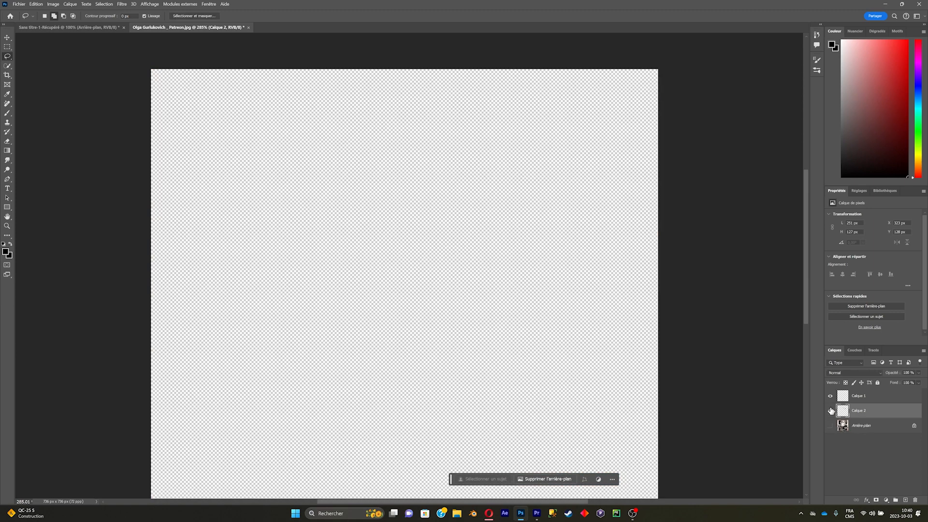
{"action": "left_click", "coordinate": [831, 411]}
{"action": "scroll", "coordinate": [557, 337], "scroll_direction": "down", "scroll_amount": 2}
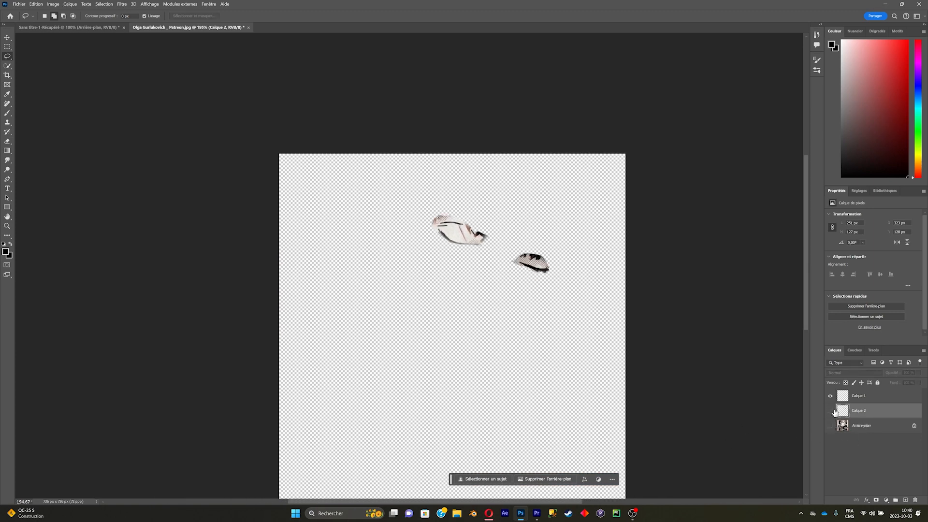
{"action": "left_click", "coordinate": [830, 410]}
{"action": "left_click", "coordinate": [830, 426]}
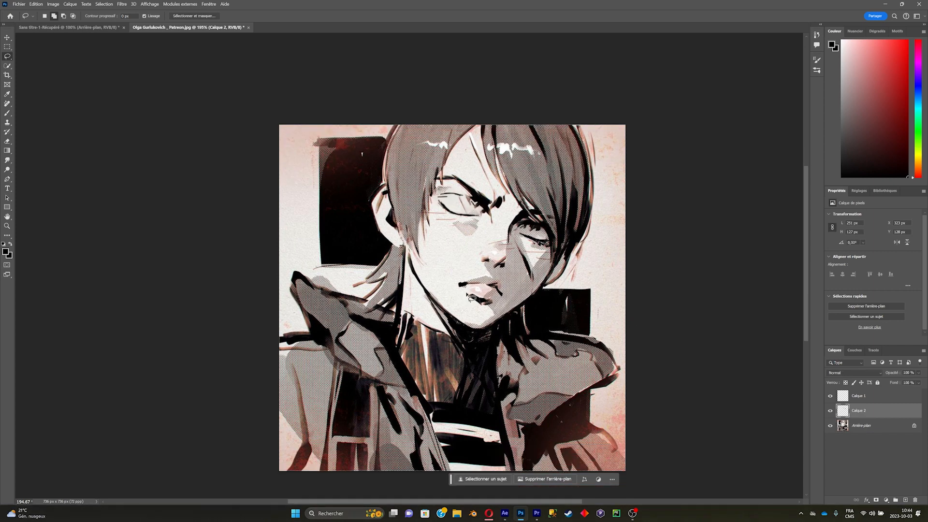
Save the layered document as quiet in Photoshop PSD format in the Téléchargements folder
{"action": "key", "text": "ctrl+shift+s"}
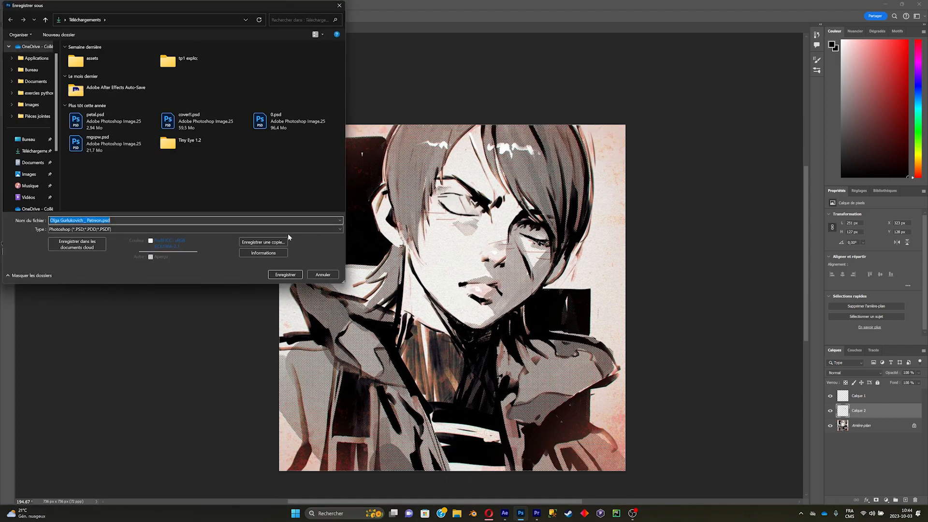
{"action": "left_click_drag", "start_coordinate": [224, 6], "coordinate": [450, 53]}
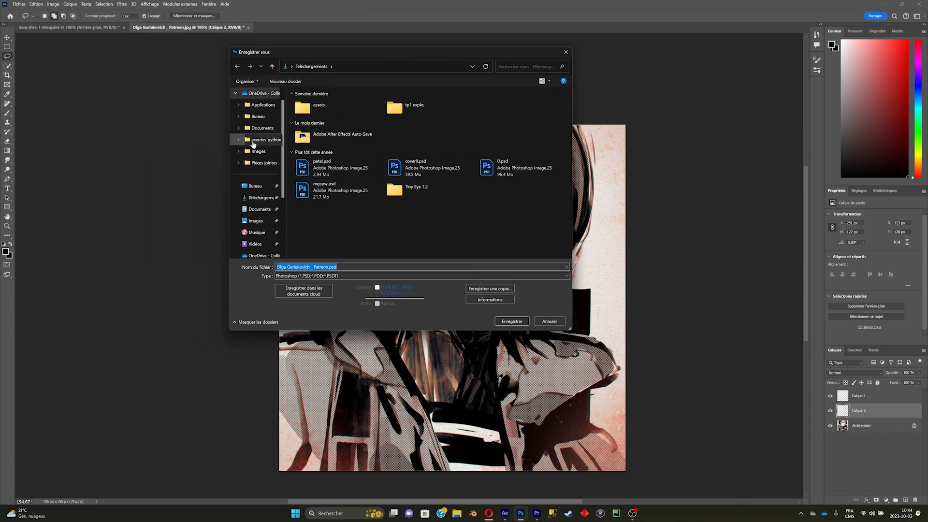
{"action": "left_click", "coordinate": [263, 198]}
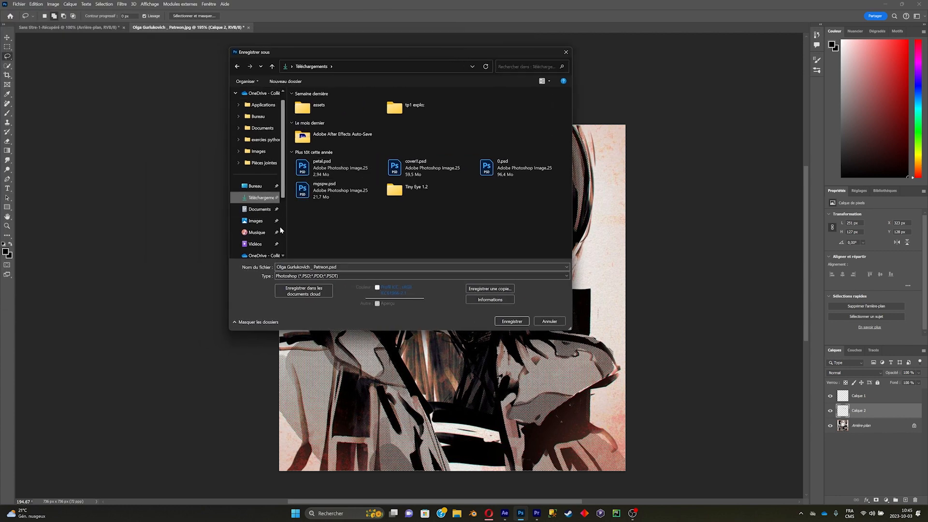
{"action": "left_click", "coordinate": [327, 267]}
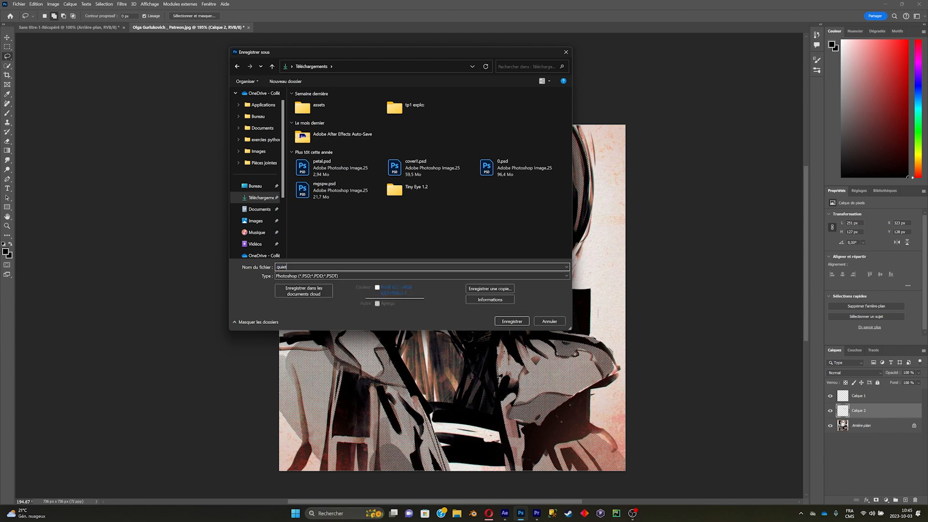
{"action": "key", "text": "Return"}
{"action": "left_click", "coordinate": [390, 142]}
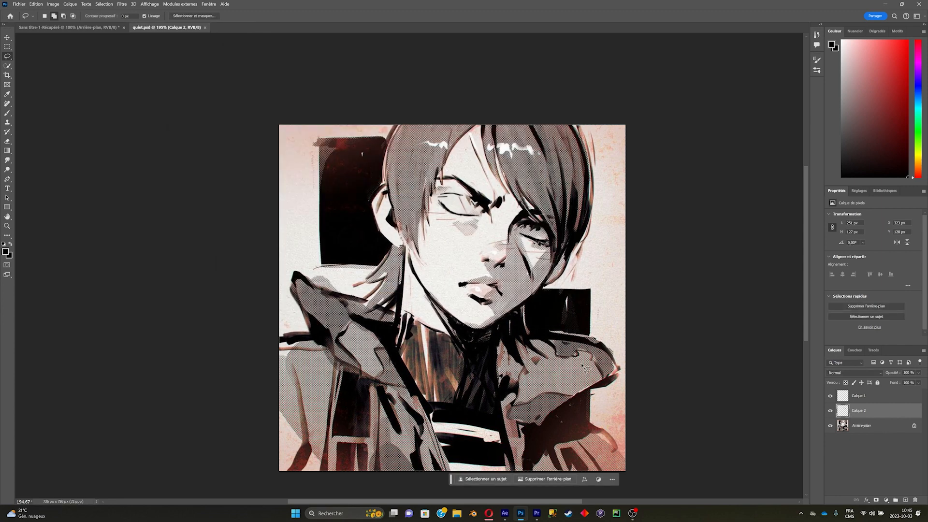
Switch to After Effects, start a new project and create a composition named quiet with the existing size and duration settings
{"action": "left_click", "coordinate": [509, 513]}
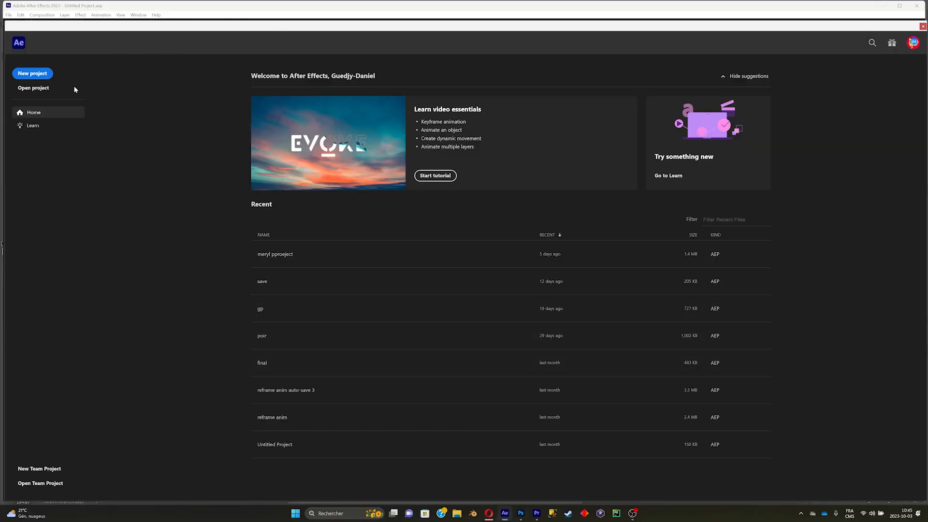
{"action": "left_click", "coordinate": [33, 73]}
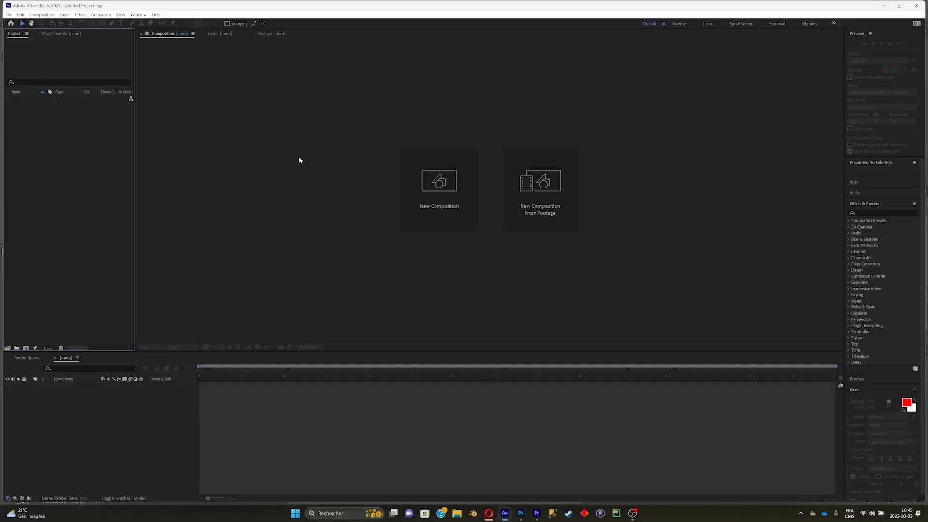
{"action": "left_click", "coordinate": [462, 209]}
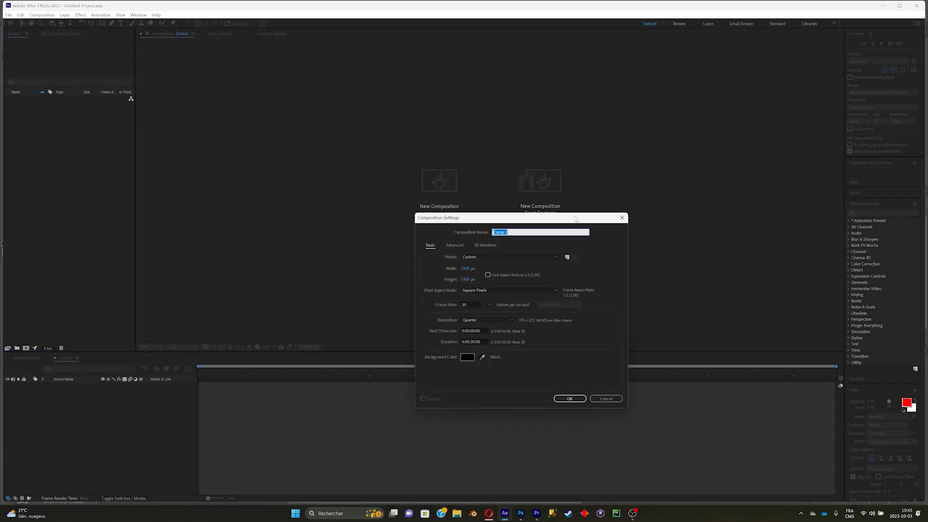
{"action": "left_click_drag", "start_coordinate": [576, 219], "coordinate": [669, 203]}
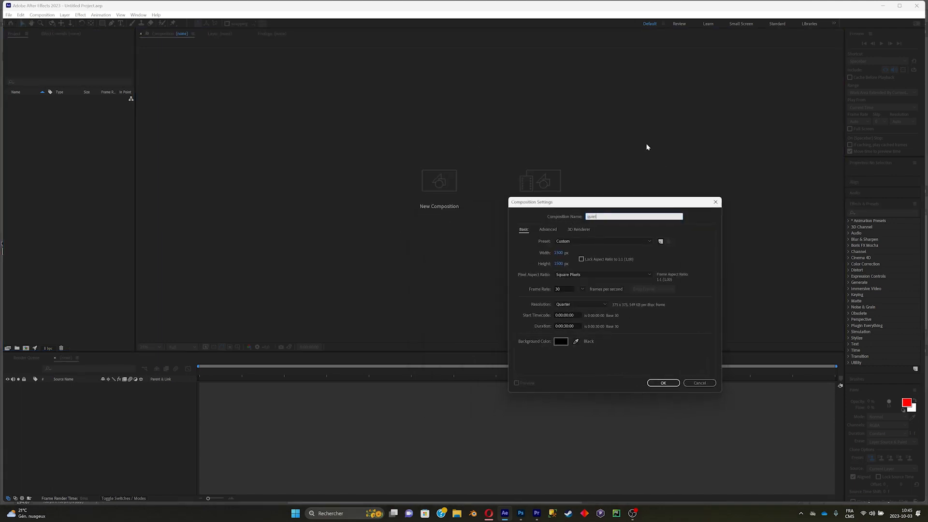
{"action": "left_click", "coordinate": [559, 252]}
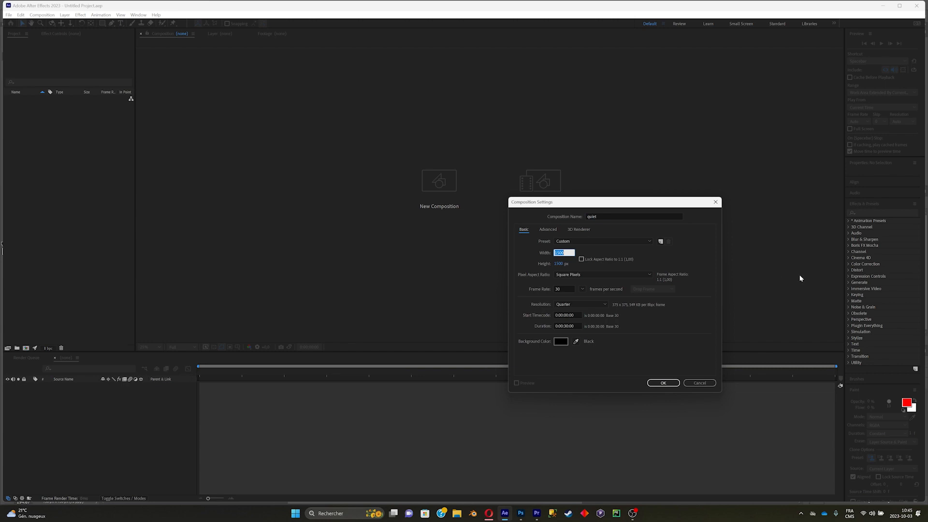
{"action": "left_click_drag", "start_coordinate": [612, 203], "coordinate": [669, 182]}
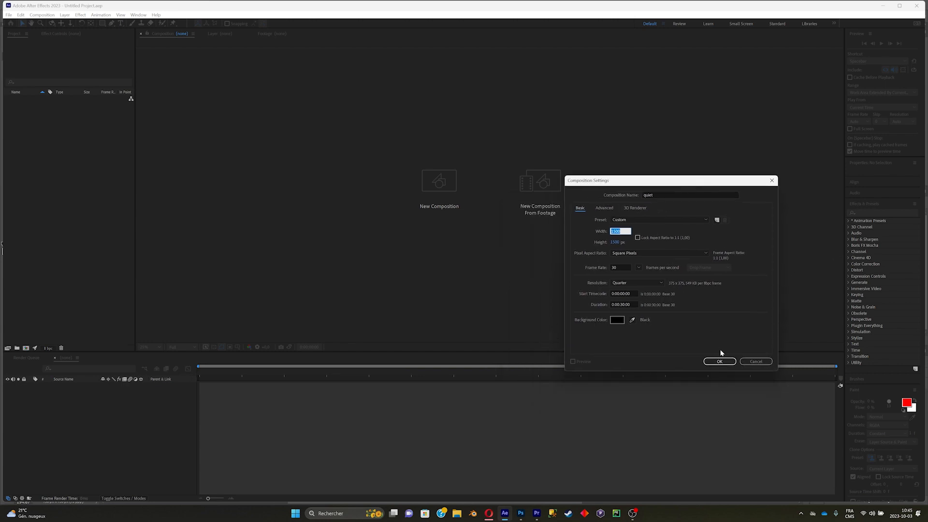
{"action": "left_click_drag", "start_coordinate": [734, 184], "coordinate": [794, 143]}
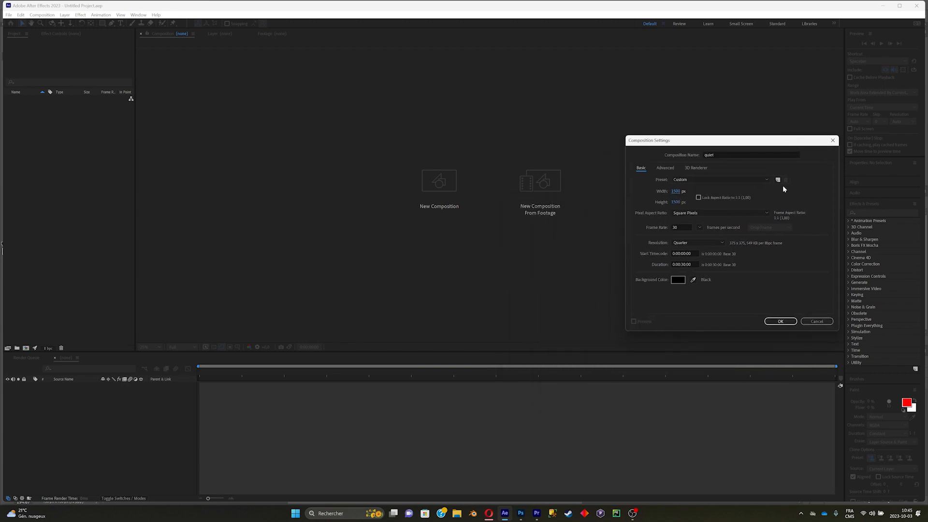
{"action": "left_click", "coordinate": [781, 321]}
{"action": "scroll", "coordinate": [491, 212], "scroll_direction": "up", "scroll_amount": 4}
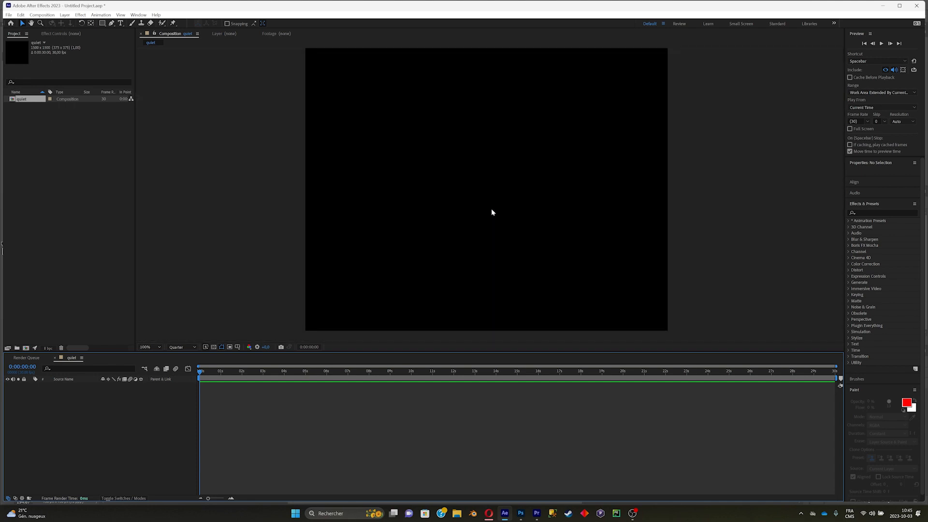
{"action": "scroll", "coordinate": [491, 211], "scroll_direction": "down", "scroll_amount": 2}
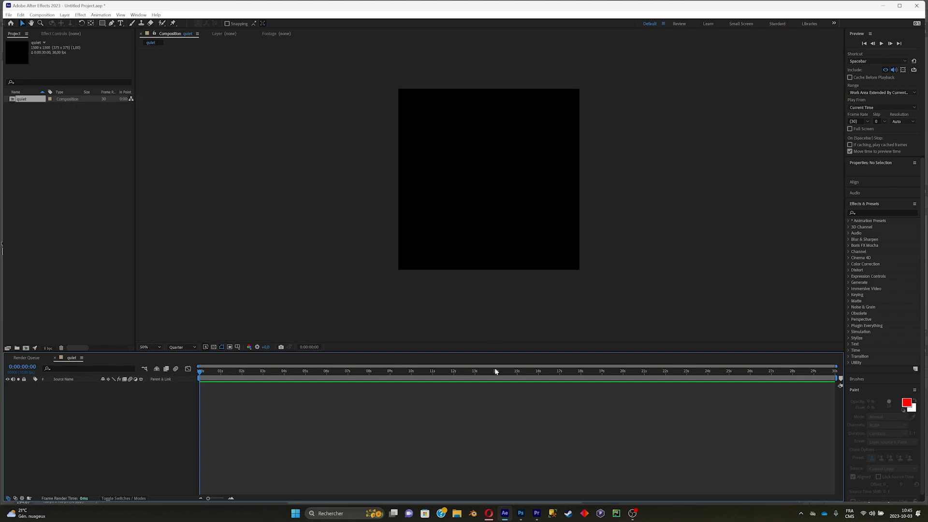
Import quiet.psd from the Téléchargements folder into the project as a Composition with Editable Layer Styles
{"action": "left_click", "coordinate": [457, 514]}
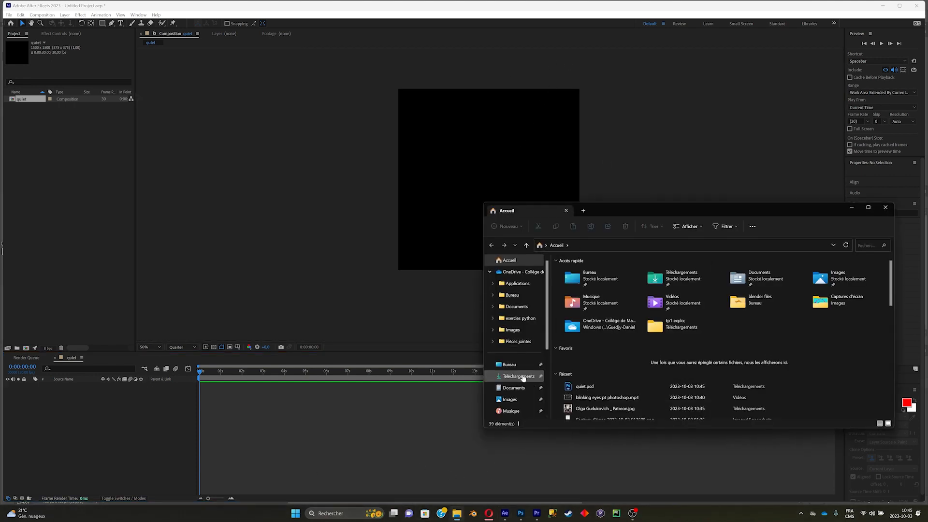
{"action": "left_click", "coordinate": [523, 377]}
{"action": "left_click", "coordinate": [601, 282]}
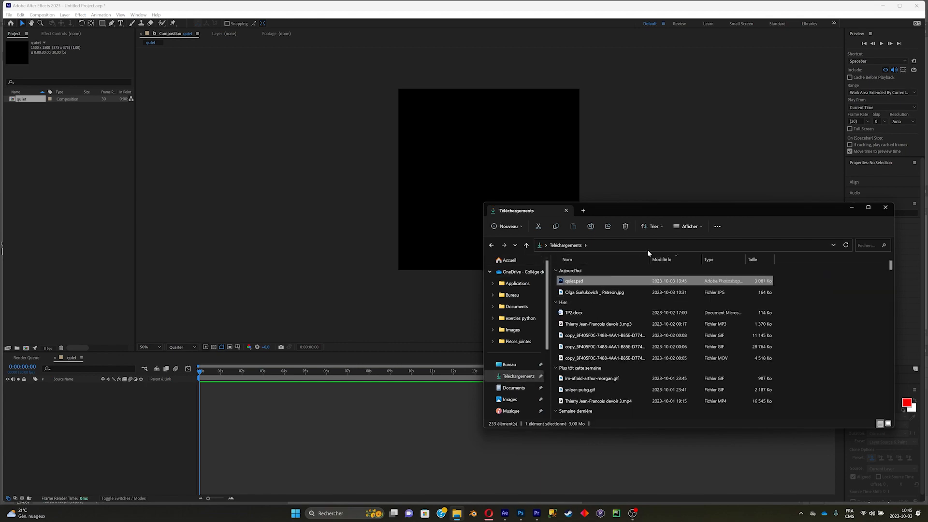
{"action": "left_click_drag", "start_coordinate": [689, 211], "coordinate": [725, 267]}
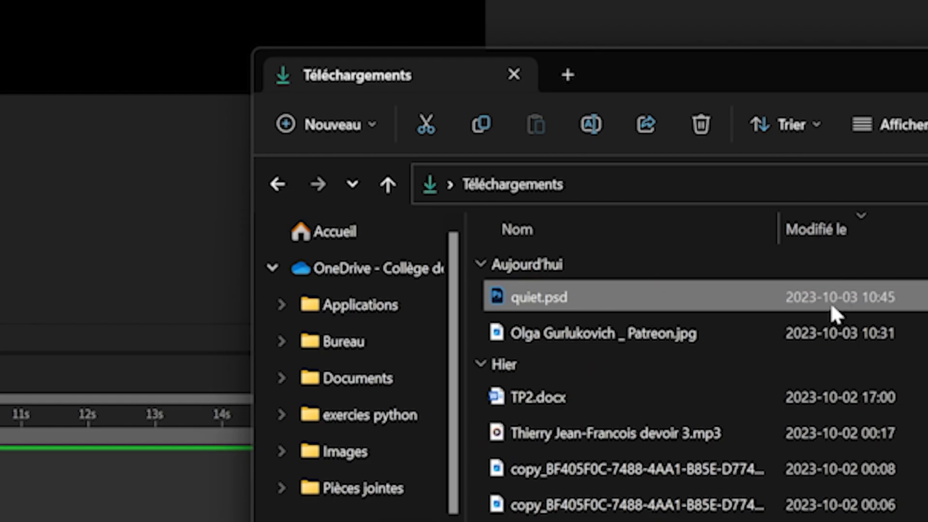
{"action": "left_click_drag", "start_coordinate": [651, 334], "coordinate": [648, 333]}
{"action": "left_click_drag", "start_coordinate": [705, 295], "coordinate": [284, 249]}
{"action": "left_click_drag", "start_coordinate": [341, 240], "coordinate": [660, 161]}
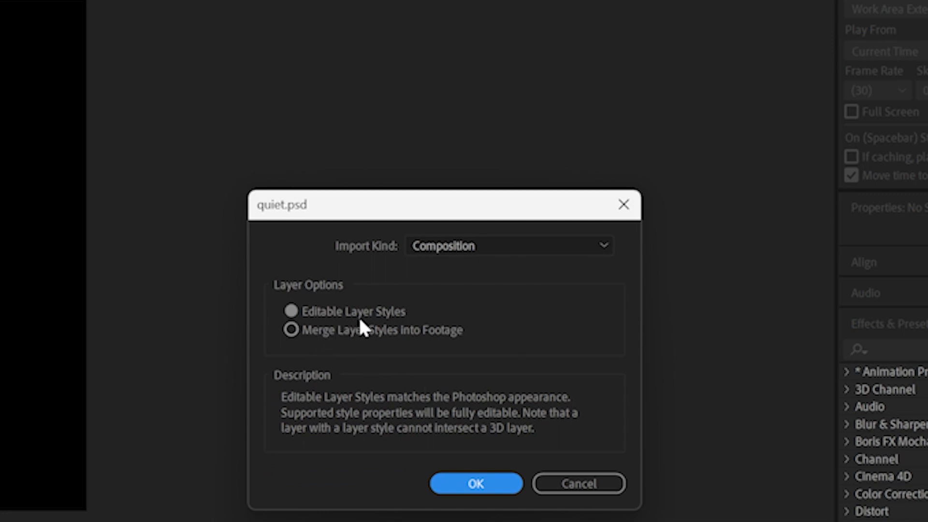
{"action": "left_click", "coordinate": [476, 484]}
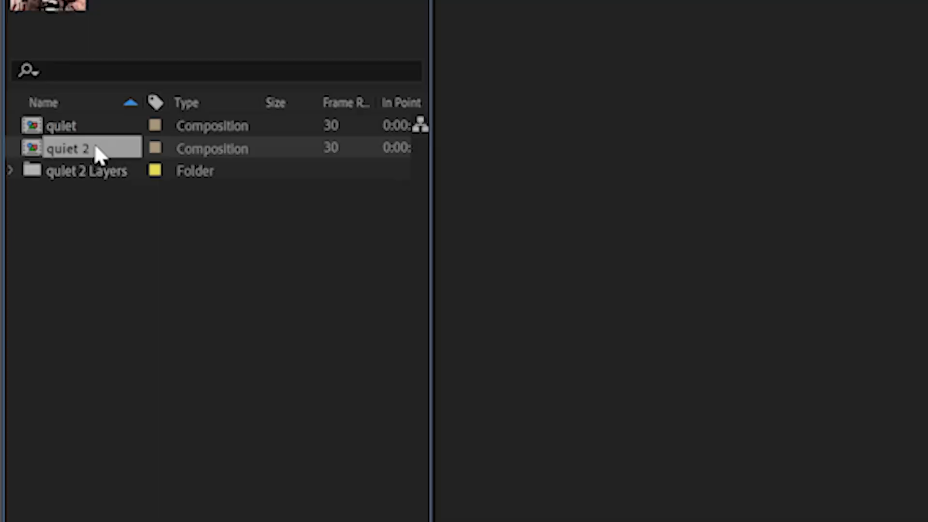
Add the quiet 2 composition to the quiet timeline and scale its layer to about 204% so it fills the frame
{"action": "left_click_drag", "start_coordinate": [32, 108], "coordinate": [97, 392]}
{"action": "left_click_drag", "start_coordinate": [312, 393], "coordinate": [308, 414]}
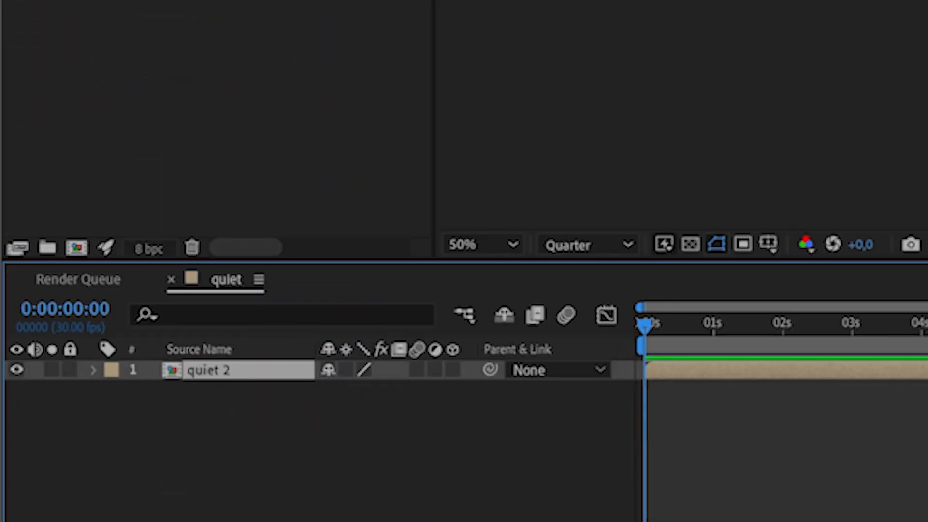
{"action": "left_click", "coordinate": [31, 385]}
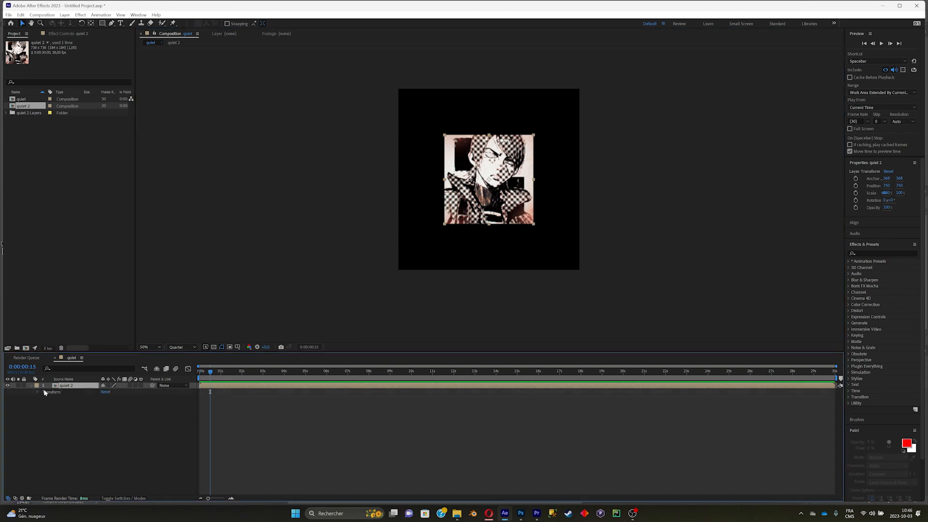
{"action": "left_click", "coordinate": [38, 398]}
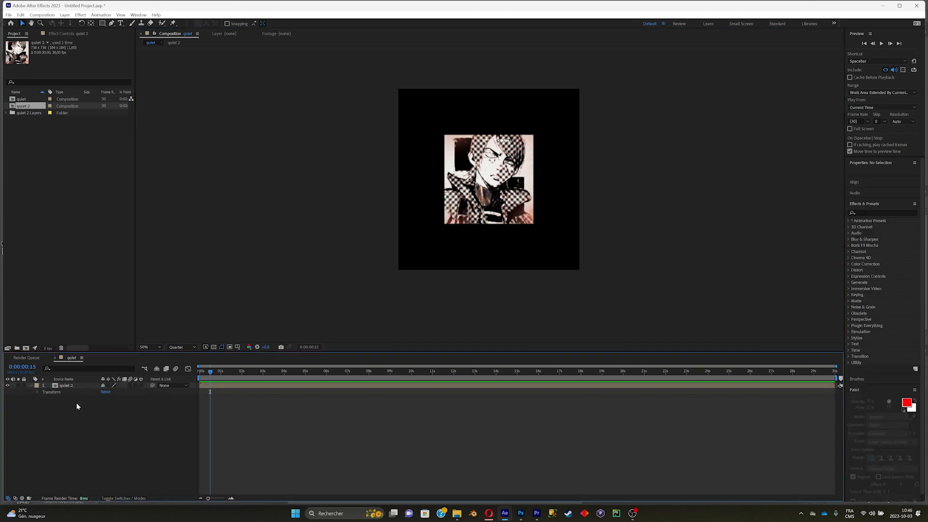
{"action": "left_click", "coordinate": [38, 392]}
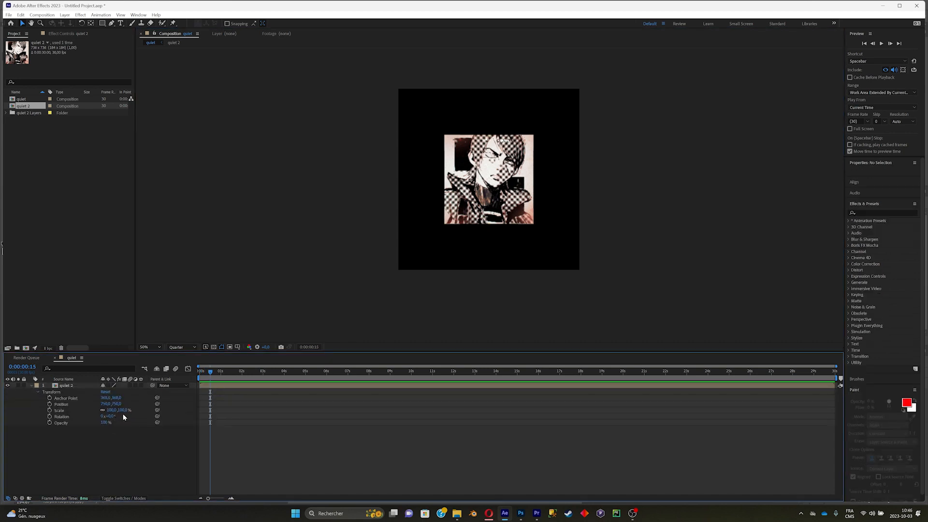
{"action": "left_click_drag", "start_coordinate": [120, 410], "coordinate": [160, 410]}
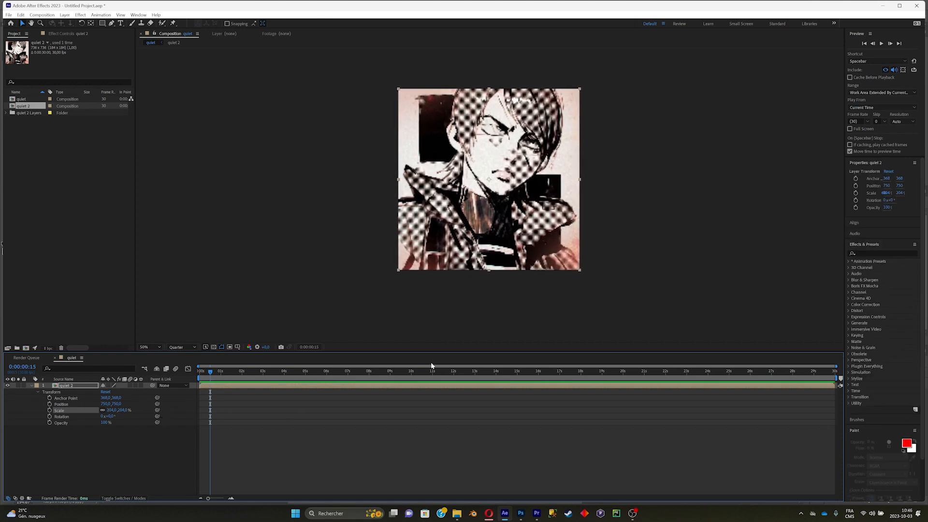
Open the nested quiet 2 composition to access its separate layers
{"action": "left_click", "coordinate": [243, 390]}
{"action": "left_click", "coordinate": [286, 388]}
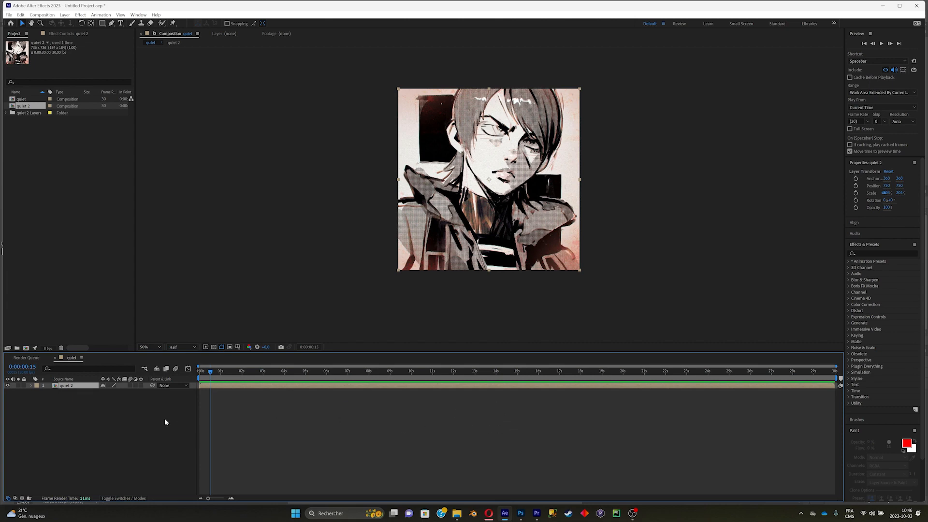
{"action": "left_click", "coordinate": [165, 422]}
{"action": "double_click", "coordinate": [288, 387]}
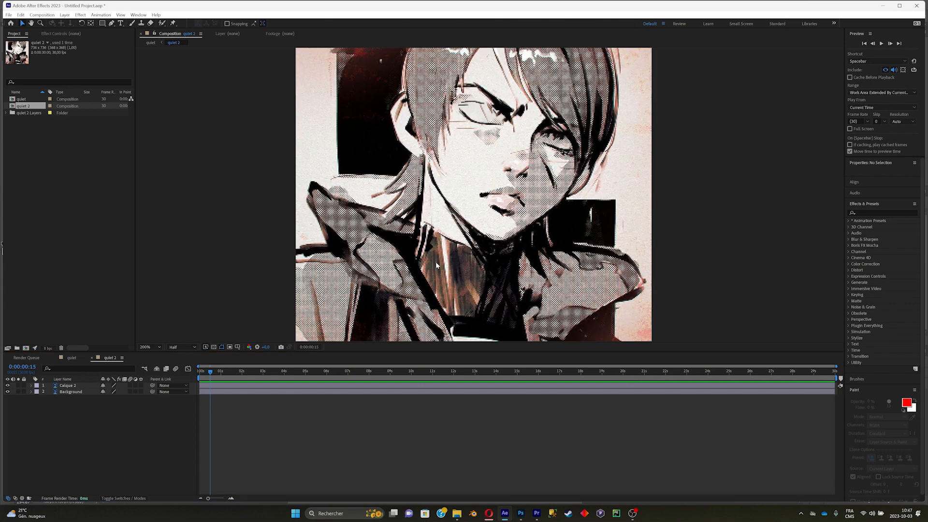
Rename the Calque 2 layer as closed eyes and the Background layer as body/head
{"action": "double_click", "coordinate": [69, 385]}
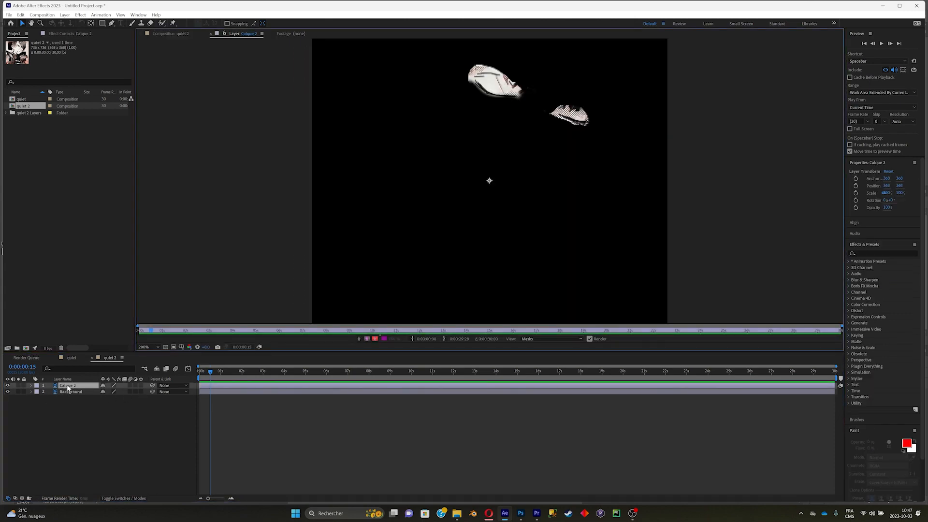
{"action": "right_click", "coordinate": [68, 387]}
{"action": "left_click", "coordinate": [112, 390]}
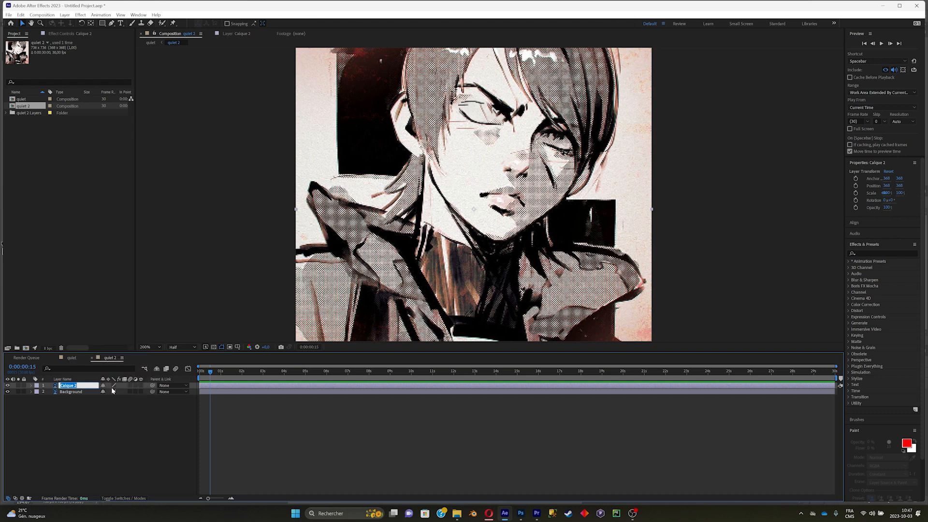
{"action": "type", "text": "closed eyes"}
{"action": "left_click", "coordinate": [72, 405]}
{"action": "right_click", "coordinate": [80, 392]}
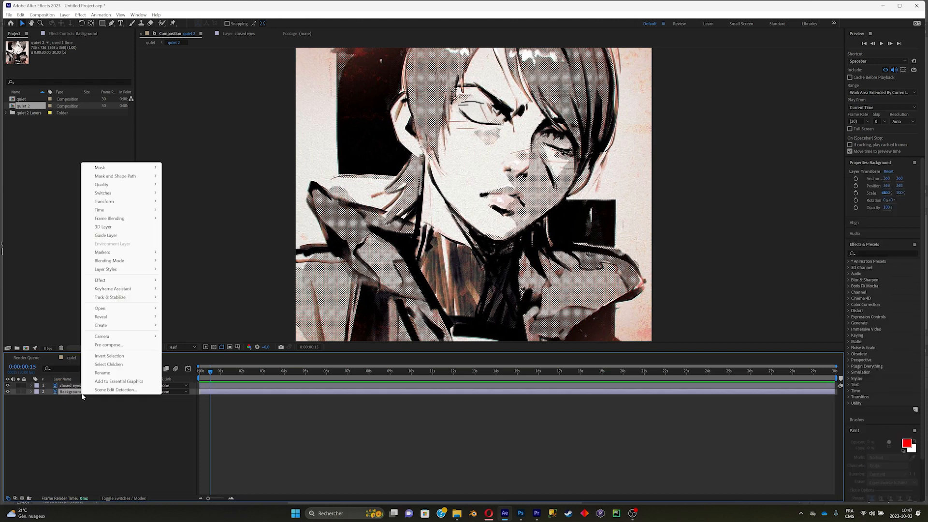
{"action": "left_click", "coordinate": [103, 373]}
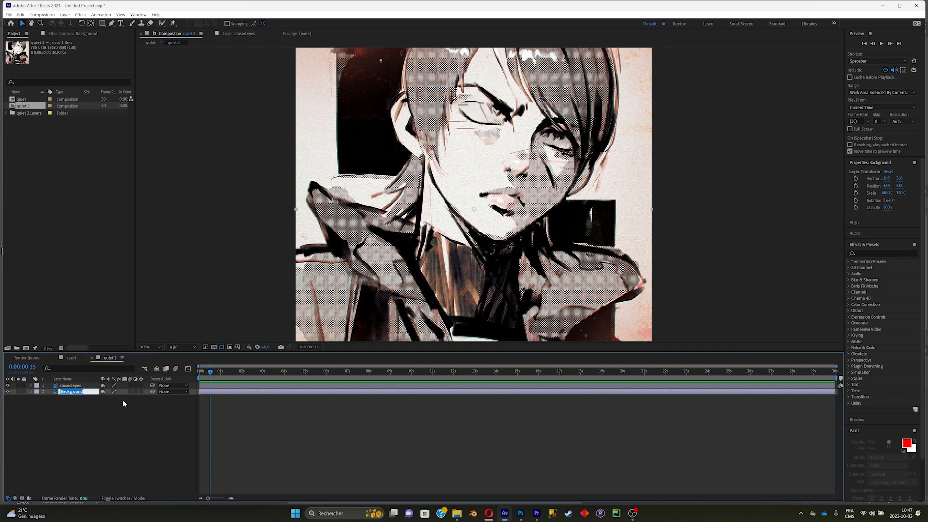
{"action": "type", "text": "body/head"}
{"action": "left_click", "coordinate": [121, 449]}
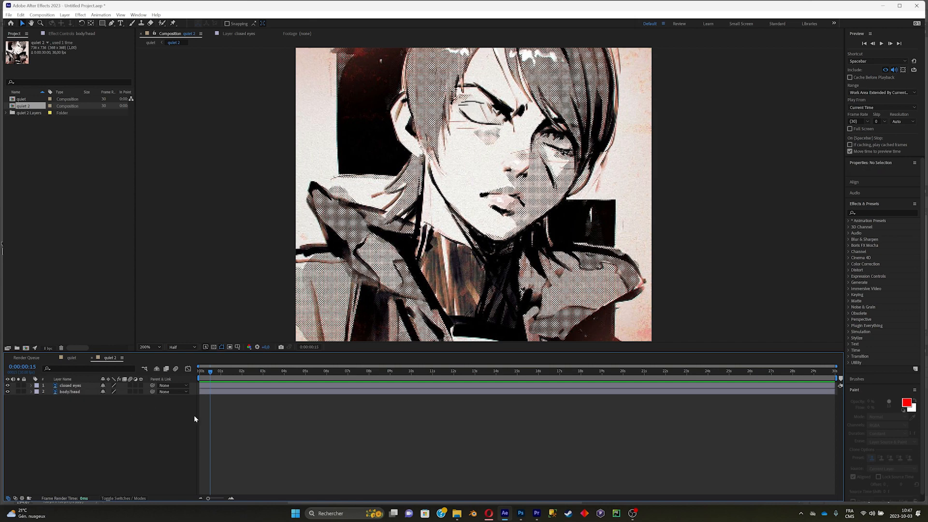
Find the Liquify effect and apply it to the closed eyes layer
{"action": "left_click", "coordinate": [73, 385]}
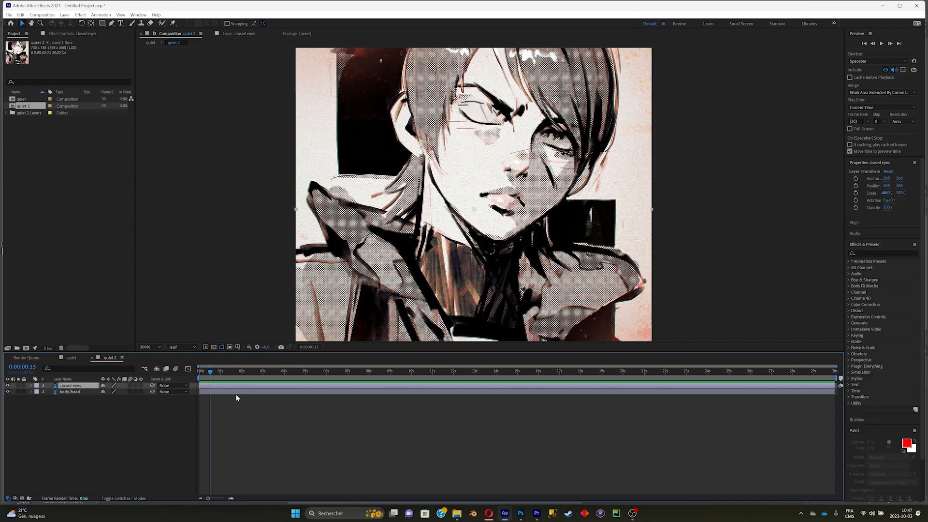
{"action": "left_click", "coordinate": [903, 253]}
{"action": "type", "text": "luq"}
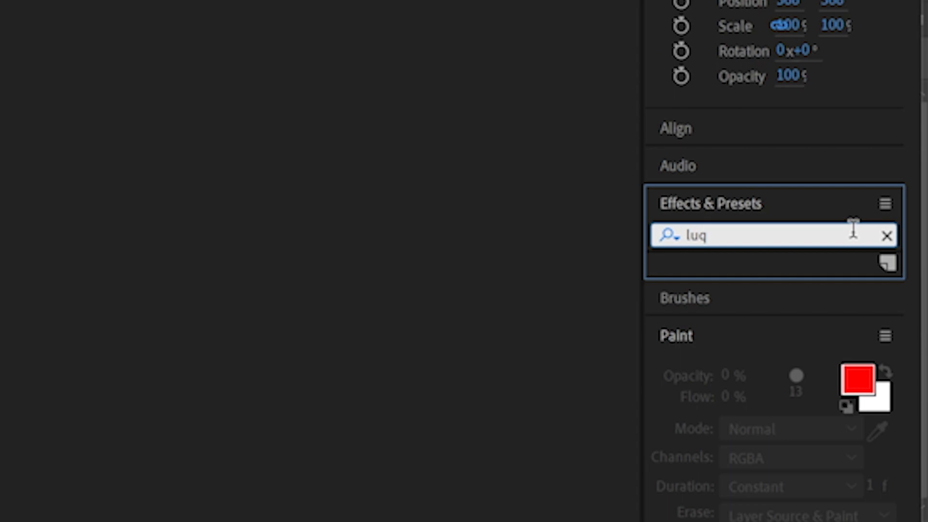
{"action": "key", "text": "BackSpace"}
{"action": "key", "text": "BackSpace"}
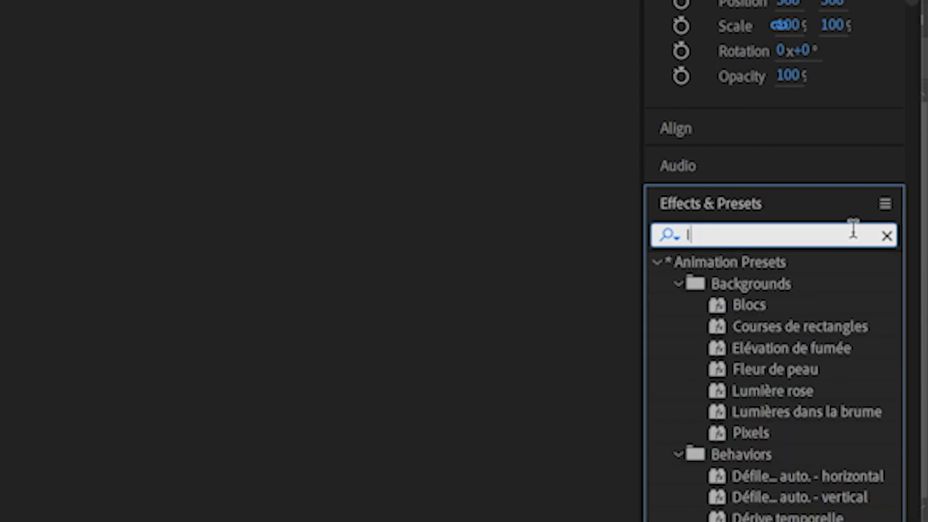
{"action": "type", "text": "iqu"}
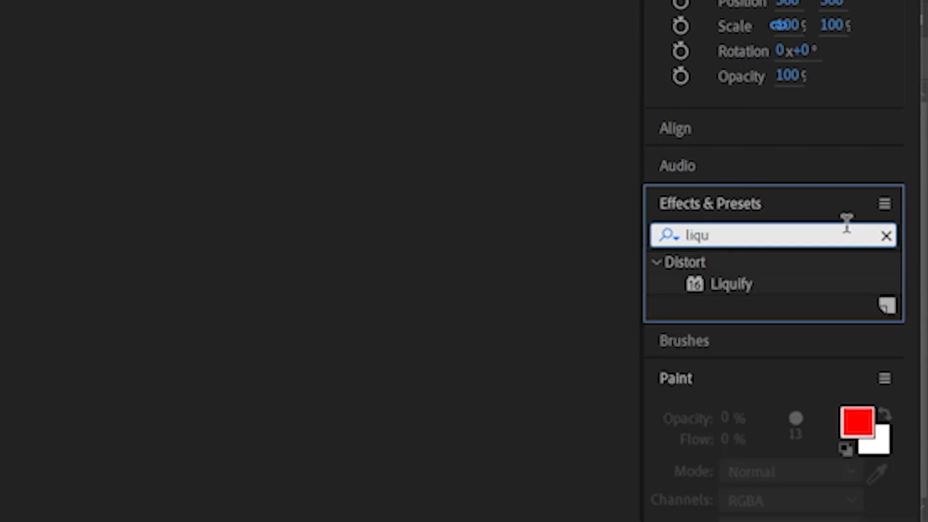
{"action": "mouse_move", "coordinate": [807, 282]}
{"action": "left_mouse_down"}
{"action": "mouse_move", "coordinate": [593, 157]}
{"action": "mouse_move", "coordinate": [323, 309]}
{"action": "mouse_move", "coordinate": [721, 278]}
{"action": "left_mouse_up"}
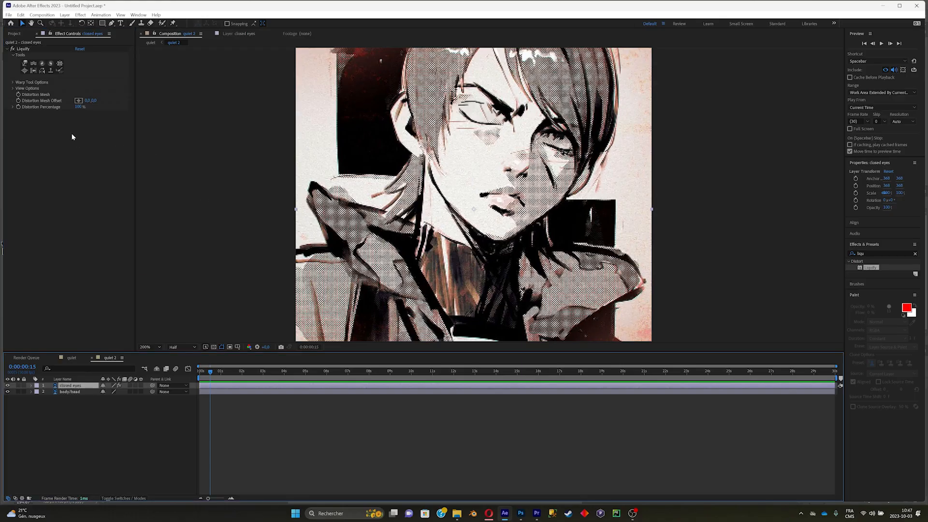
Warp both eyelids on the closed eyes layer with Liquify's Warp tool until the open eyes beneath are uncovered
{"action": "left_click", "coordinate": [26, 64]}
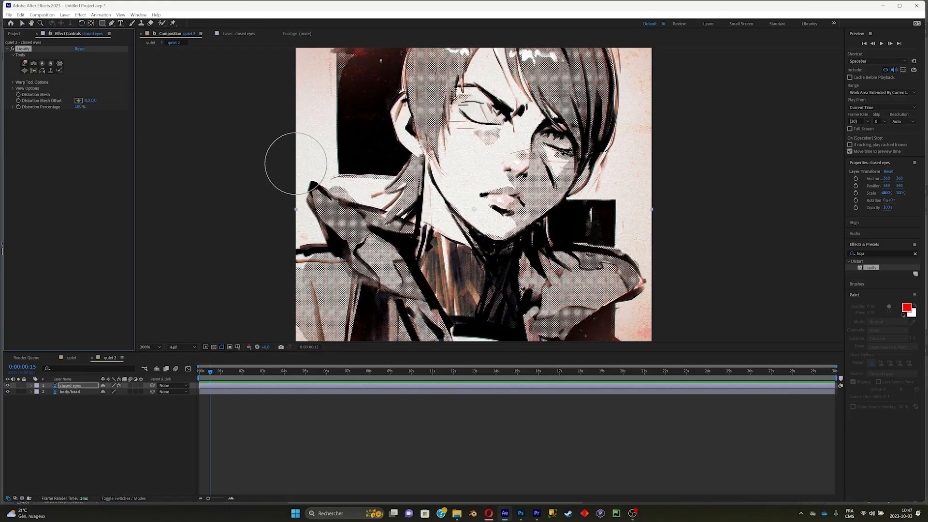
{"action": "mouse_move", "coordinate": [468, 143]}
{"action": "left_mouse_down"}
{"action": "mouse_move", "coordinate": [475, 118]}
{"action": "mouse_move", "coordinate": [488, 115]}
{"action": "mouse_move", "coordinate": [483, 133]}
{"action": "mouse_move", "coordinate": [513, 121]}
{"action": "mouse_move", "coordinate": [472, 104]}
{"action": "mouse_move", "coordinate": [467, 118]}
{"action": "mouse_move", "coordinate": [476, 90]}
{"action": "mouse_move", "coordinate": [465, 124]}
{"action": "mouse_move", "coordinate": [465, 99]}
{"action": "mouse_move", "coordinate": [482, 121]}
{"action": "left_mouse_up"}
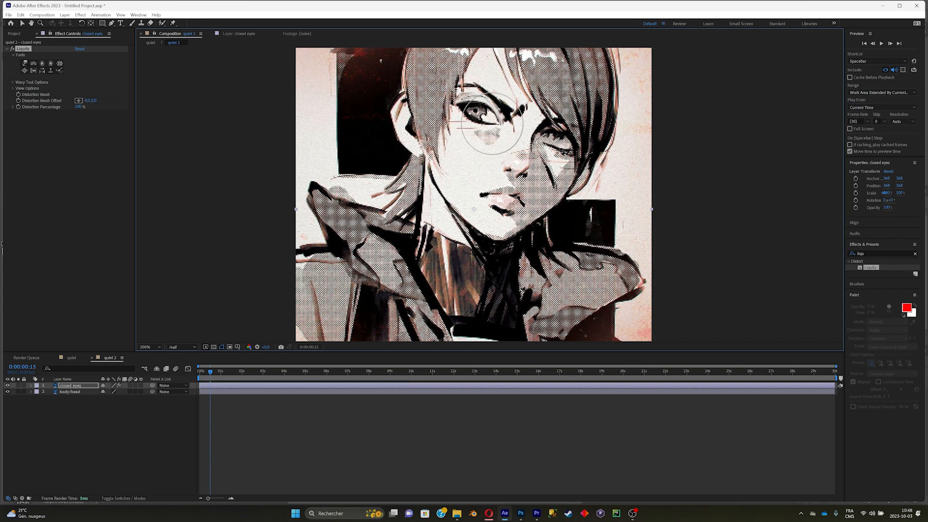
{"action": "mouse_move", "coordinate": [555, 143]}
{"action": "left_mouse_down"}
{"action": "mouse_move", "coordinate": [561, 170]}
{"action": "mouse_move", "coordinate": [566, 133]}
{"action": "mouse_move", "coordinate": [561, 150]}
{"action": "mouse_move", "coordinate": [556, 140]}
{"action": "mouse_move", "coordinate": [580, 136]}
{"action": "mouse_move", "coordinate": [556, 141]}
{"action": "mouse_move", "coordinate": [553, 132]}
{"action": "mouse_move", "coordinate": [574, 135]}
{"action": "mouse_move", "coordinate": [536, 139]}
{"action": "left_mouse_up"}
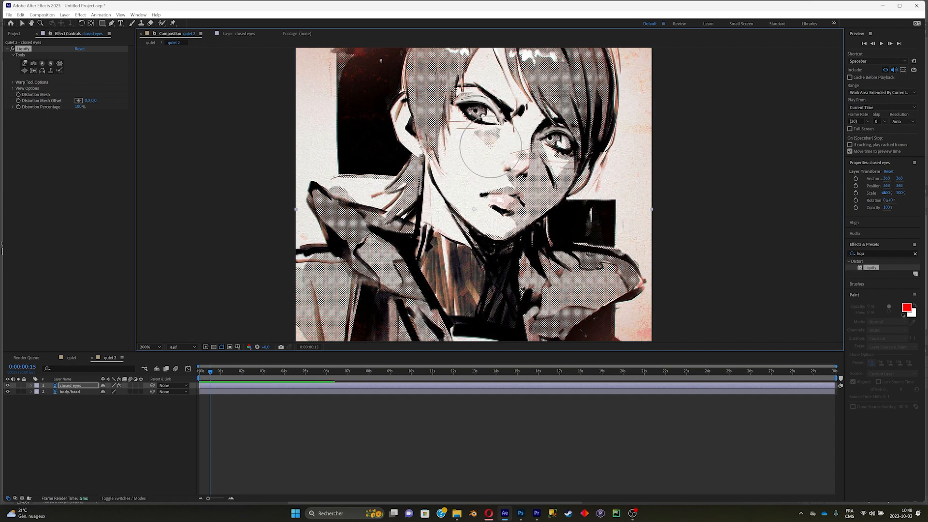
Move the current time to 0:00:00:01 and reveal the Liquify properties of the closed eyes layer
{"action": "left_click", "coordinate": [202, 378]}
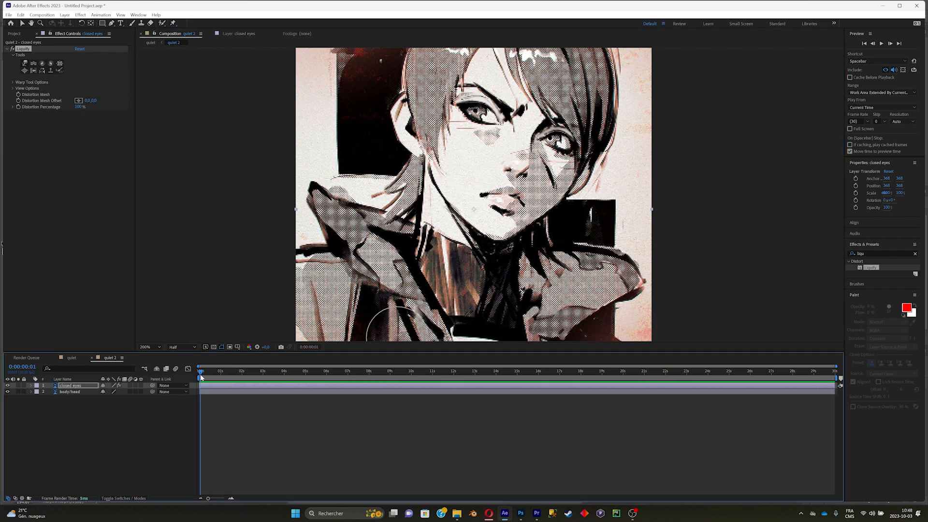
{"action": "left_click", "coordinate": [32, 386]}
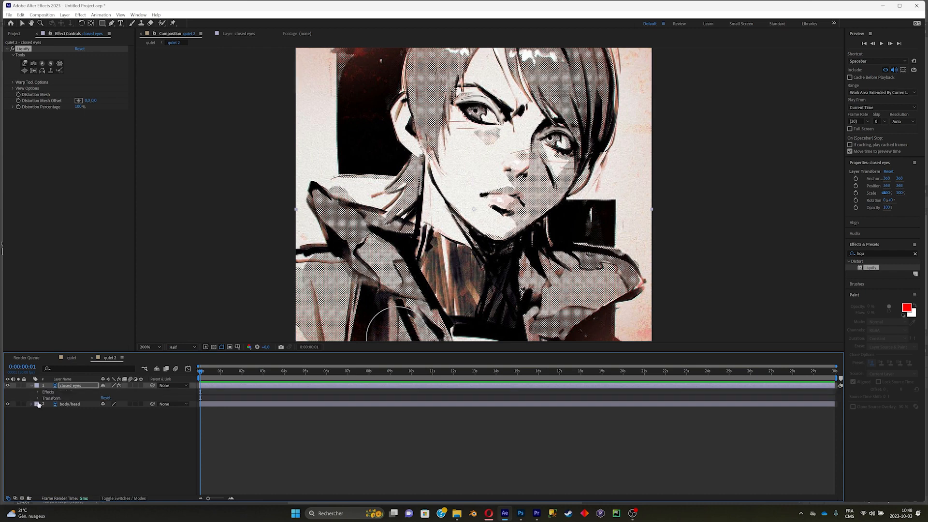
{"action": "left_click", "coordinate": [38, 394]}
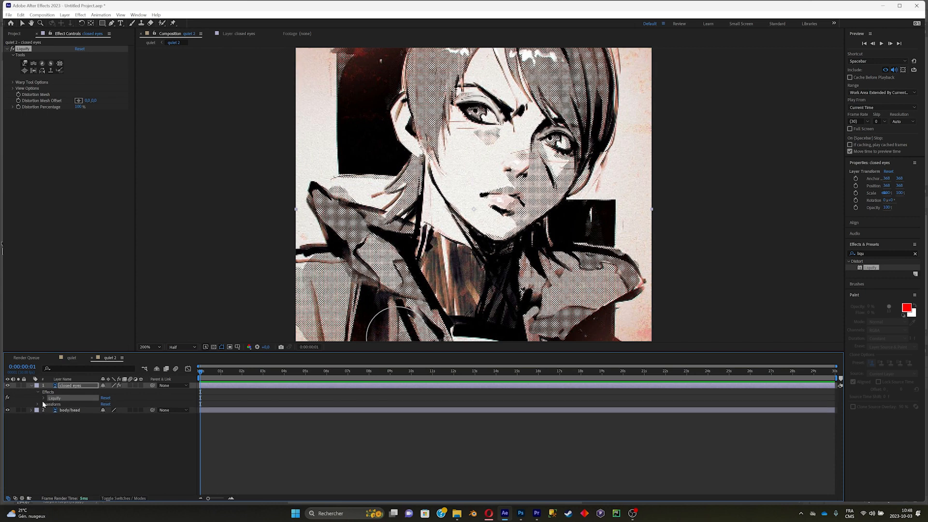
{"action": "left_click", "coordinate": [44, 405]}
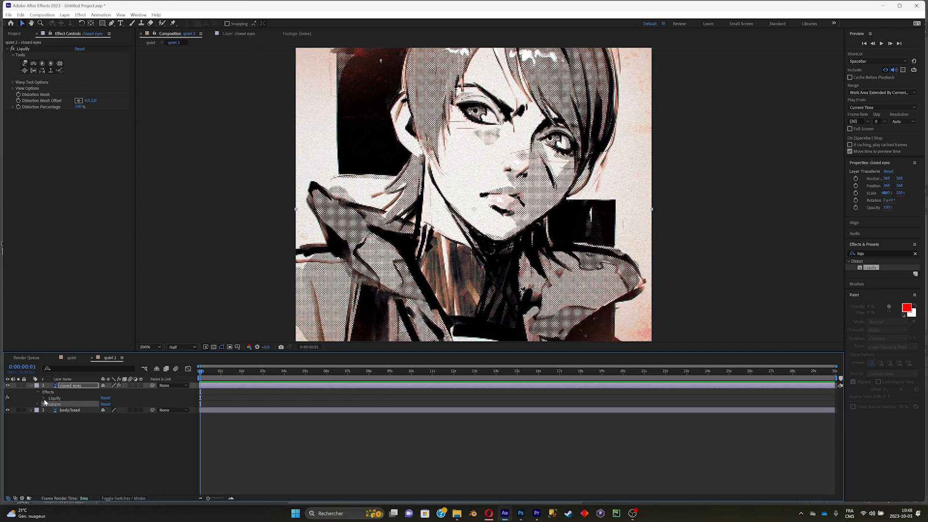
{"action": "left_click", "coordinate": [44, 398]}
{"action": "left_click", "coordinate": [55, 399]}
{"action": "left_click", "coordinate": [77, 429]}
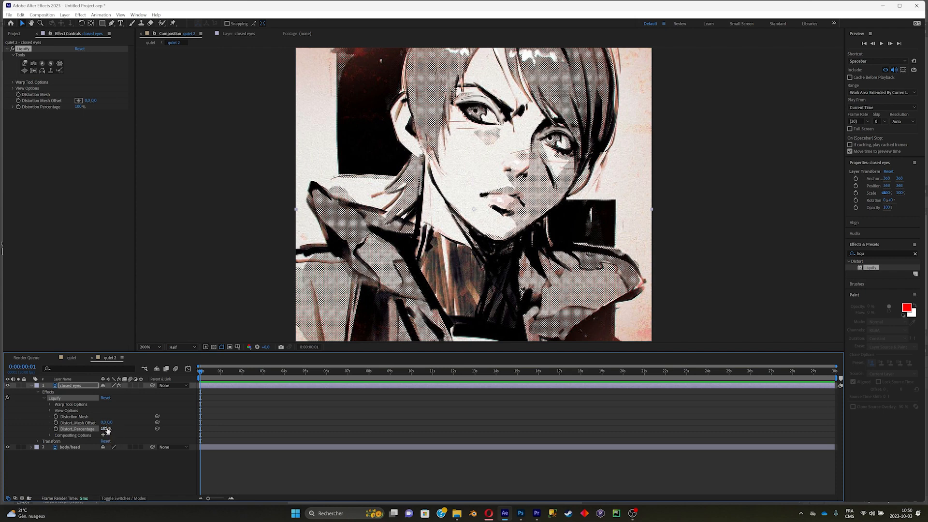
Test the eye closure by lowering Liquify's Distortion Percentage to 0%, and restore it to 100%
{"action": "left_click_drag", "start_coordinate": [106, 429], "coordinate": [45, 429]}
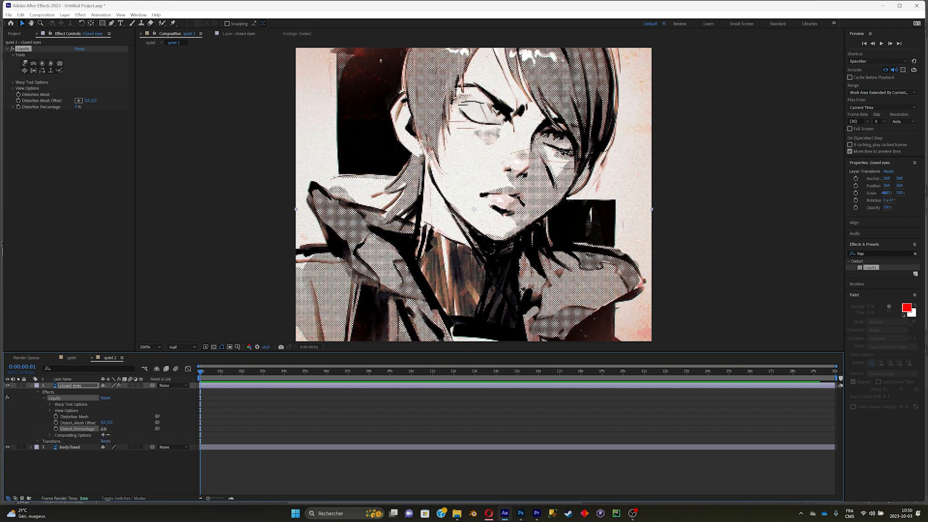
{"action": "left_click_drag", "start_coordinate": [103, 429], "coordinate": [53, 442]}
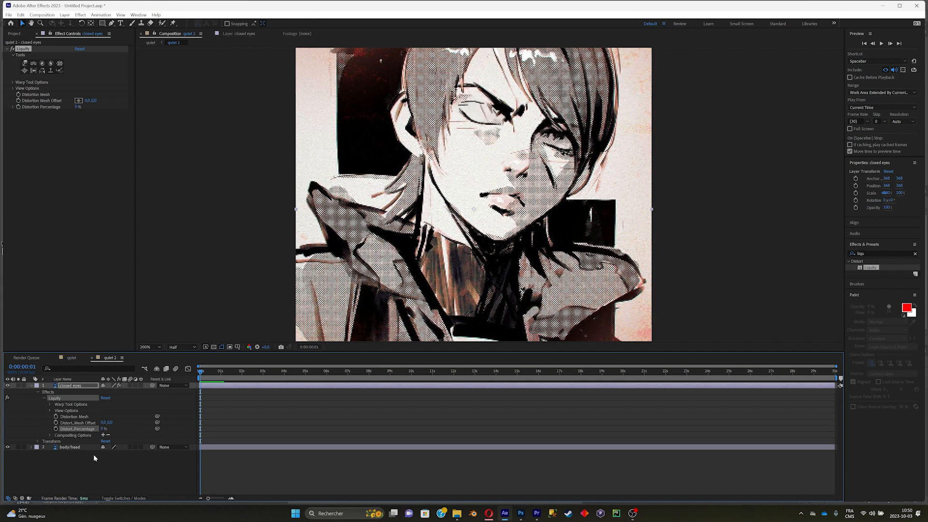
{"action": "left_click", "coordinate": [104, 429]}
{"action": "type", "text": "100"}
{"action": "key", "text": "Return"}
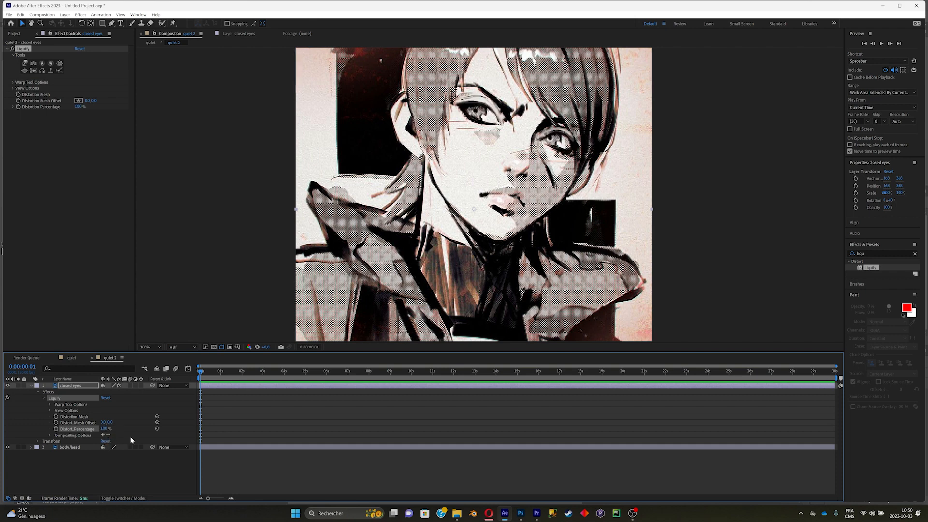
Keyframe the Distortion Percentage of the closed eyes layer at 100% at 0:00:00:01 and again at 0:00:01:14
{"action": "left_click", "coordinate": [56, 435]}
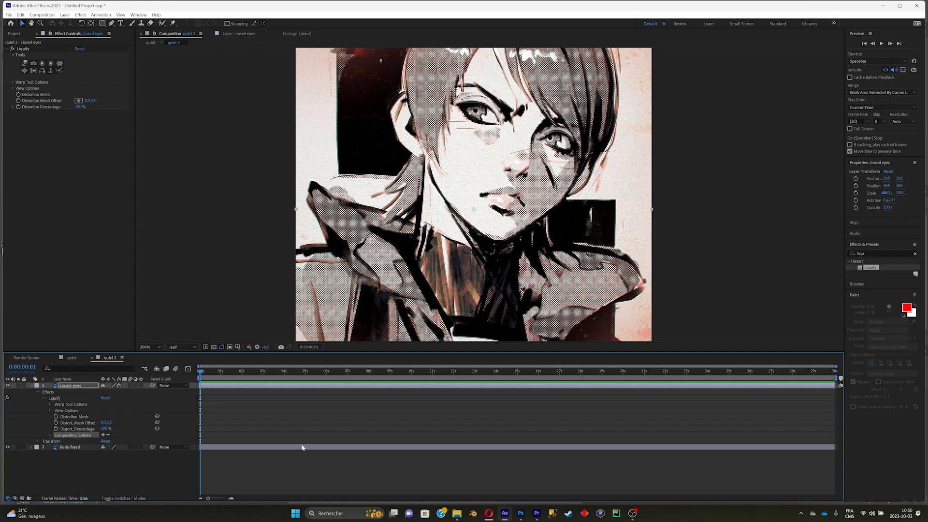
{"action": "left_click", "coordinate": [56, 429]}
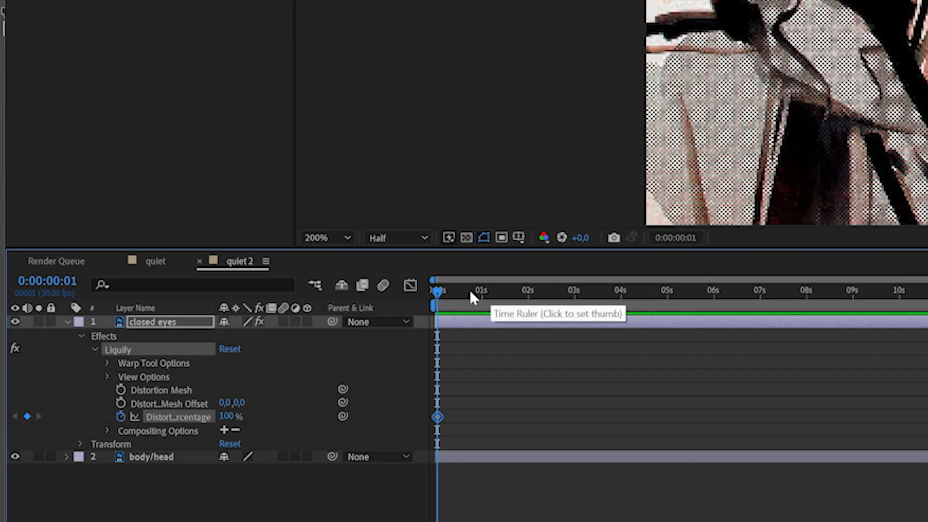
{"action": "left_click_drag", "start_coordinate": [216, 371], "coordinate": [194, 370]}
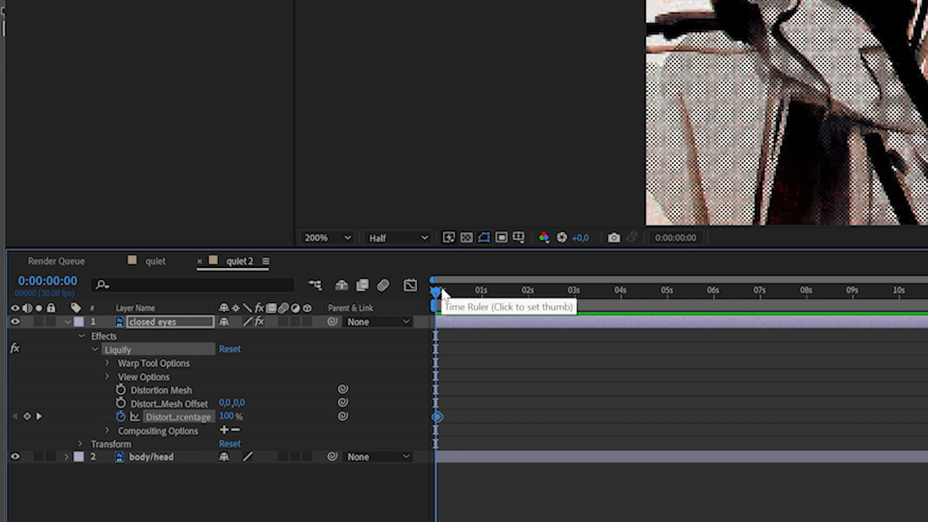
{"action": "left_click_drag", "start_coordinate": [440, 292], "coordinate": [503, 295]}
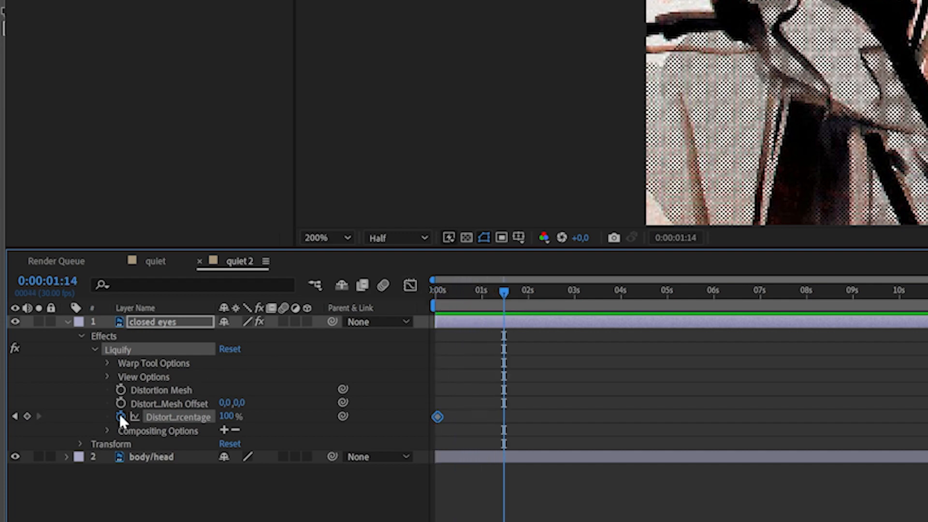
{"action": "left_click", "coordinate": [27, 417]}
Keyframe the Distortion Percentage at 0% at 0:00:02:00 to close the eyes
{"action": "left_click", "coordinate": [534, 294]}
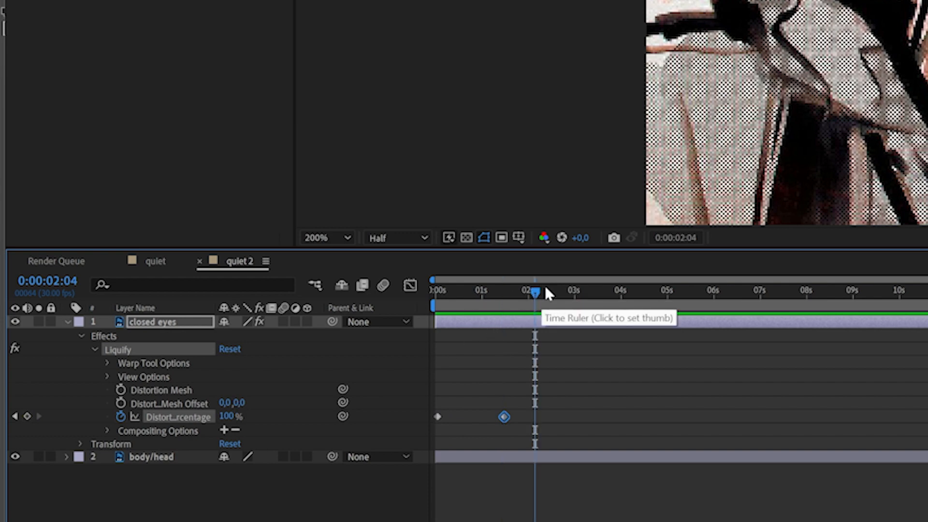
{"action": "left_click_drag", "start_coordinate": [535, 292], "coordinate": [529, 292]}
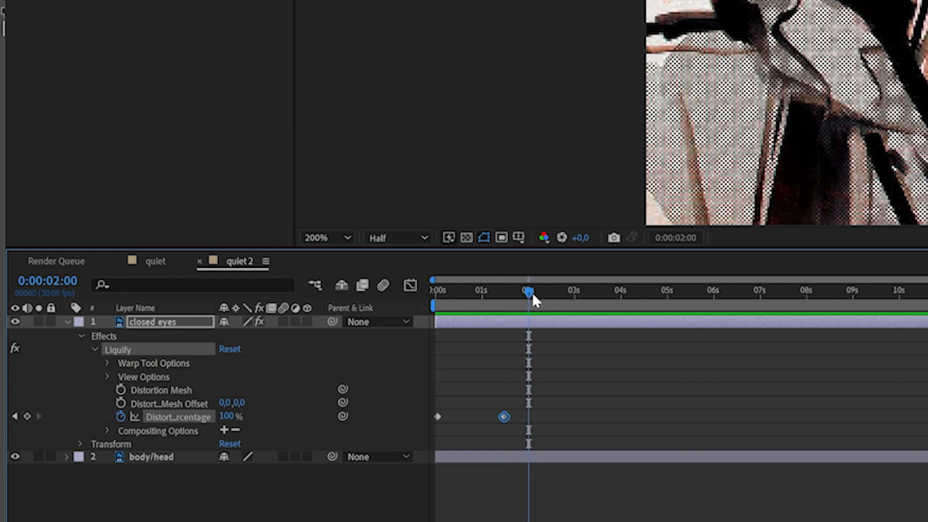
{"action": "left_click", "coordinate": [232, 416]}
{"action": "type", "text": "0"}
{"action": "key", "text": "Return"}
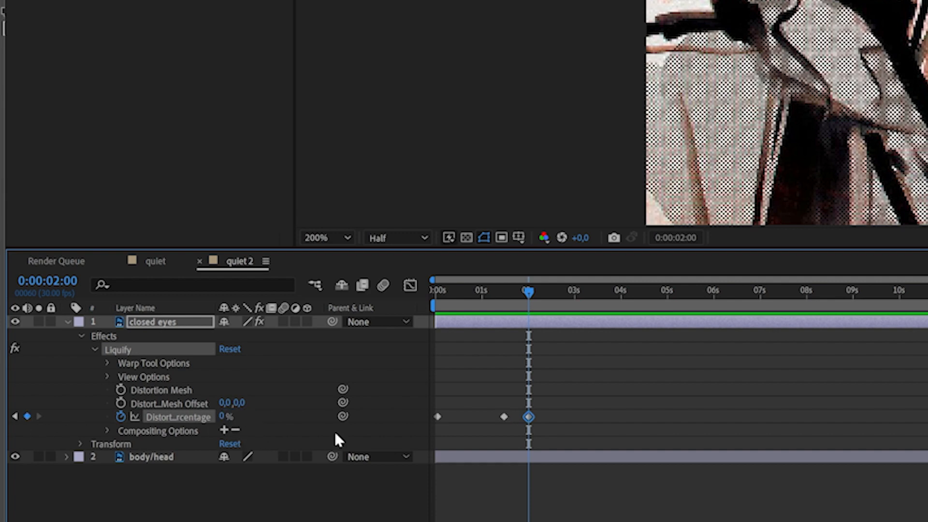
Keyframe the Distortion Percentage at 100% at 0:00:02:13 to reopen the eyes, and preview the blink from the start
{"action": "left_click_drag", "start_coordinate": [531, 291], "coordinate": [550, 296]}
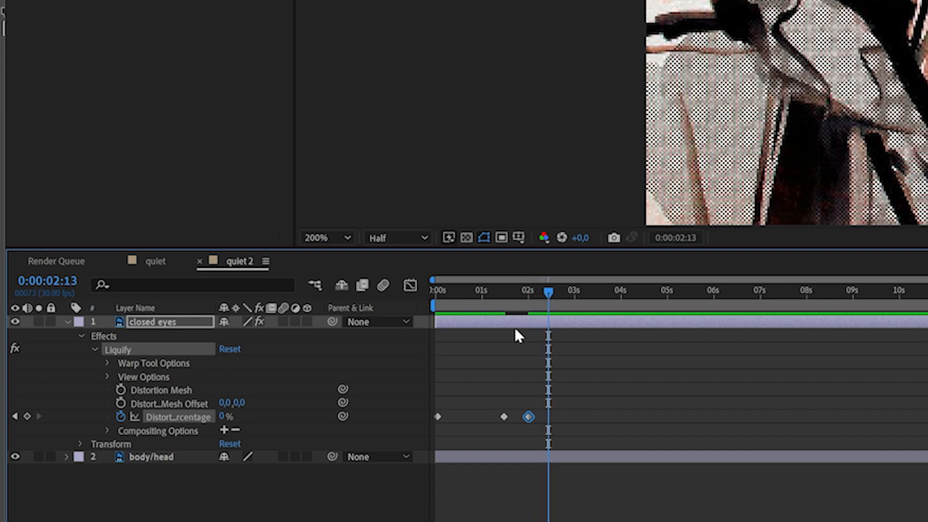
{"action": "left_click", "coordinate": [26, 417]}
{"action": "left_click", "coordinate": [222, 416]}
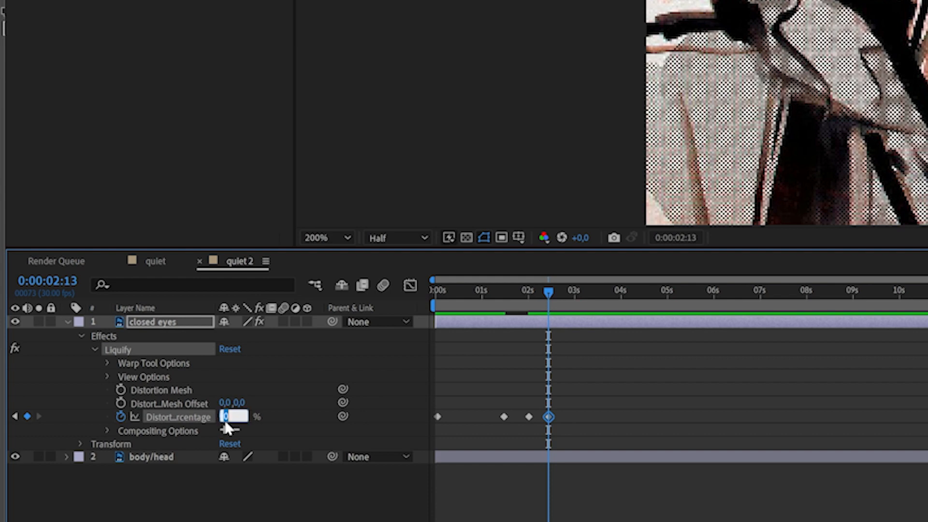
{"action": "type", "text": "100"}
{"action": "key", "text": "Return"}
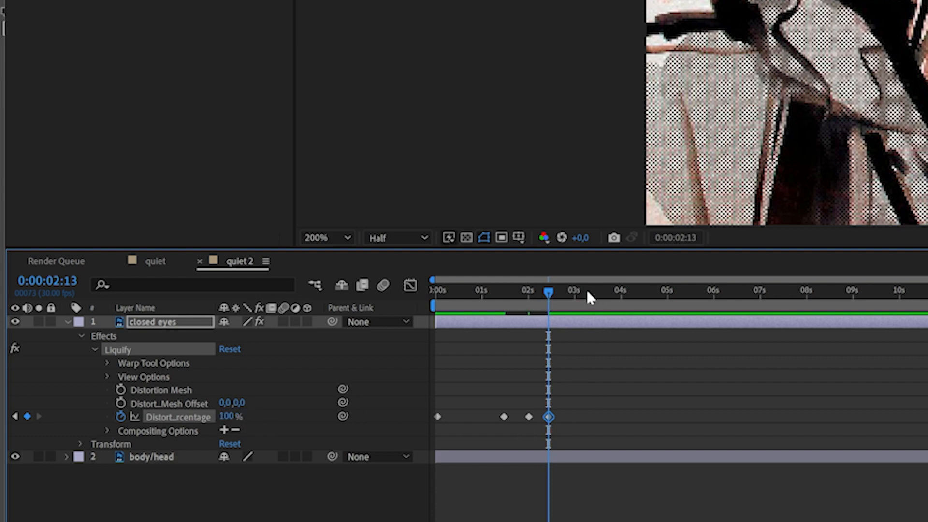
{"action": "left_click_drag", "start_coordinate": [548, 292], "coordinate": [416, 296]}
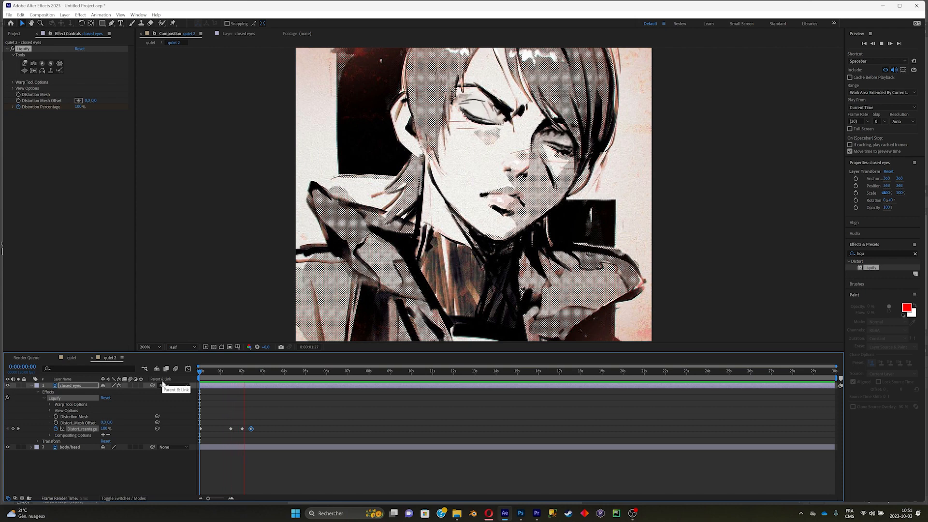
{"action": "key", "text": "space"}
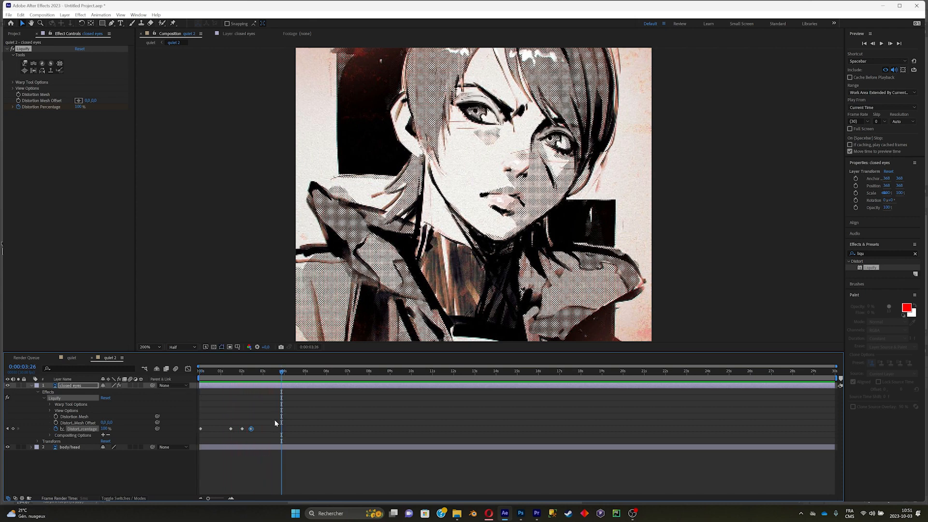
Apply Easy Ease to all the Distortion Percentage keyframes, preview the blink, and return to the first frame
{"action": "left_click", "coordinate": [266, 435]}
{"action": "left_click_drag", "start_coordinate": [266, 434], "coordinate": [195, 423]}
{"action": "key", "text": "F9"}
{"action": "left_click", "coordinate": [238, 372]}
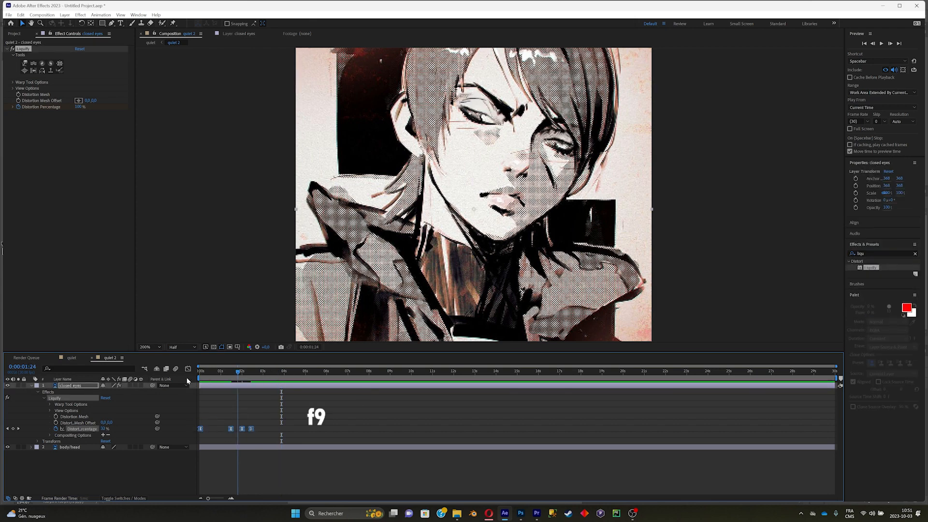
{"action": "key", "text": "Home"}
{"action": "key", "text": "space"}
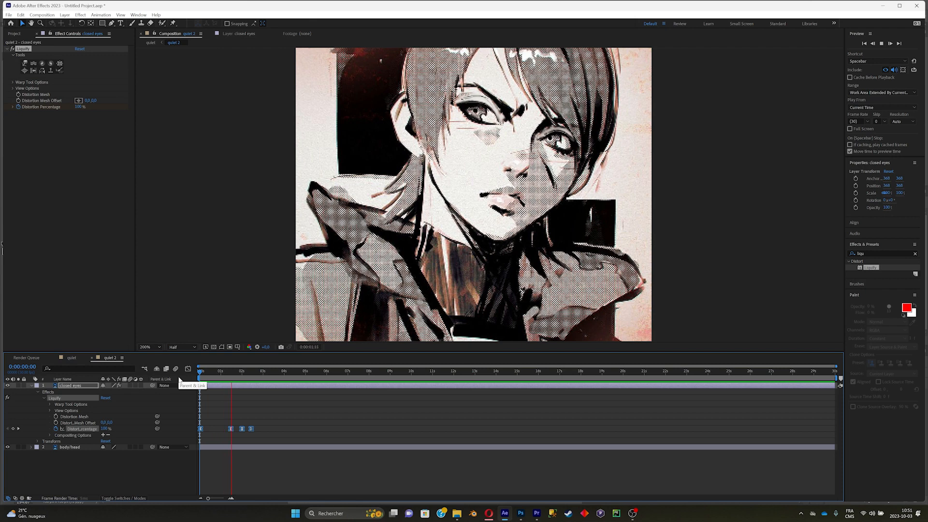
{"action": "key", "text": "space"}
{"action": "left_click_drag", "start_coordinate": [276, 377], "coordinate": [212, 376]}
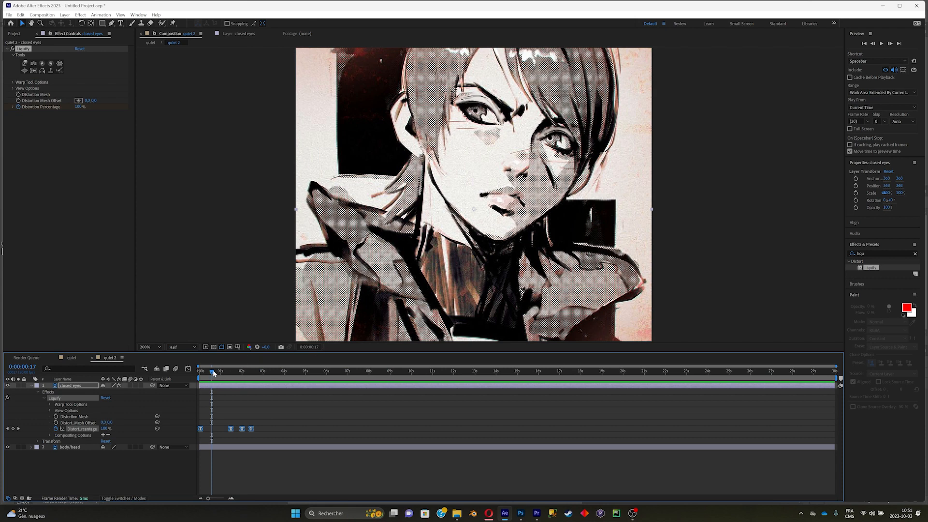
{"action": "left_click_drag", "start_coordinate": [214, 373], "coordinate": [200, 374]}
Keyframe the closed eyes layer's Opacity at 0:00:00:00 with a value of 3%
{"action": "left_click", "coordinate": [38, 442]}
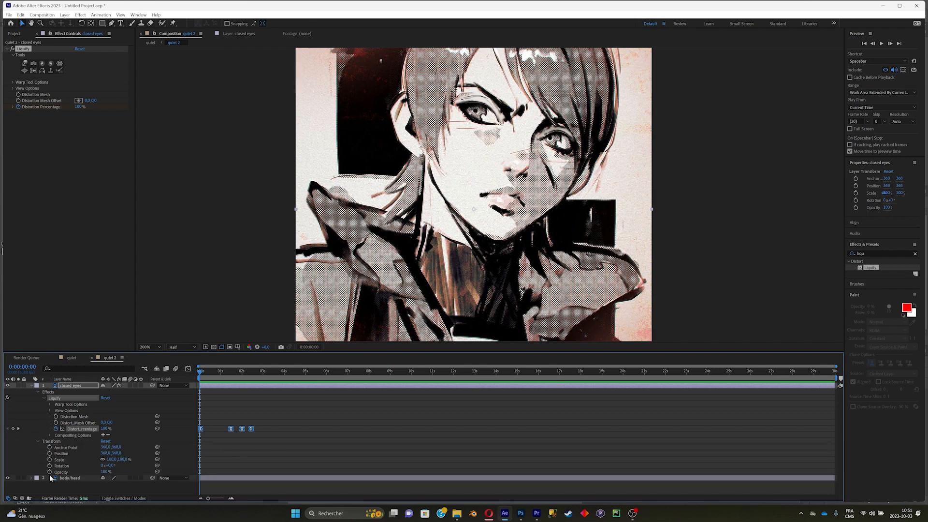
{"action": "left_click", "coordinate": [68, 473]}
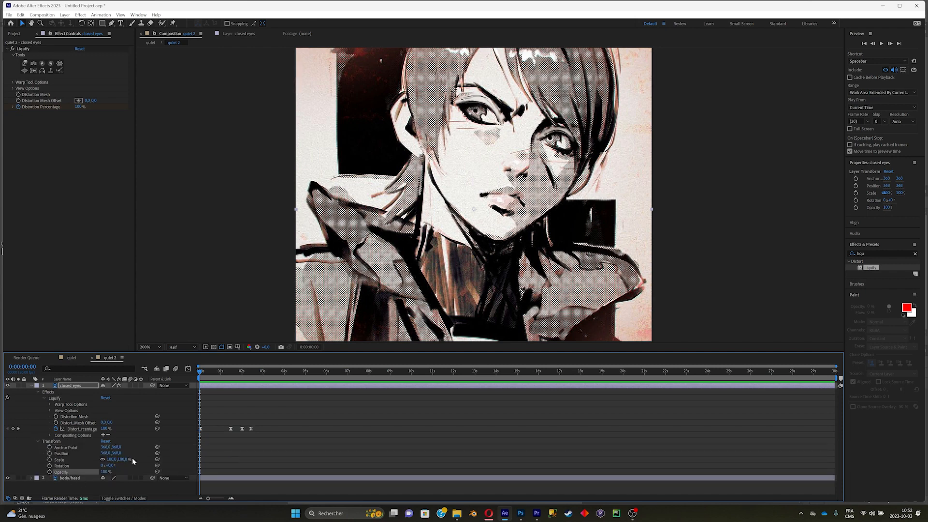
{"action": "left_click", "coordinate": [50, 471]}
{"action": "key", "text": "equal"}
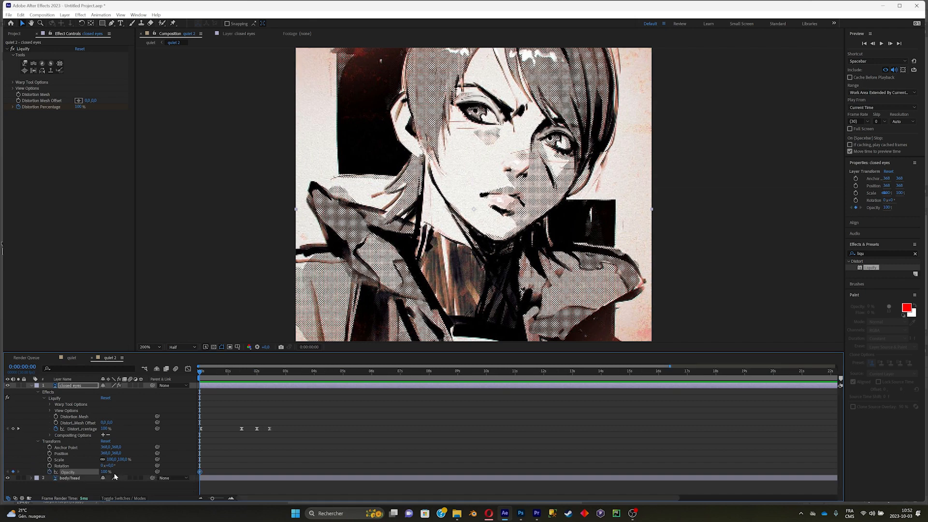
{"action": "left_click_drag", "start_coordinate": [105, 475], "coordinate": [54, 475]}
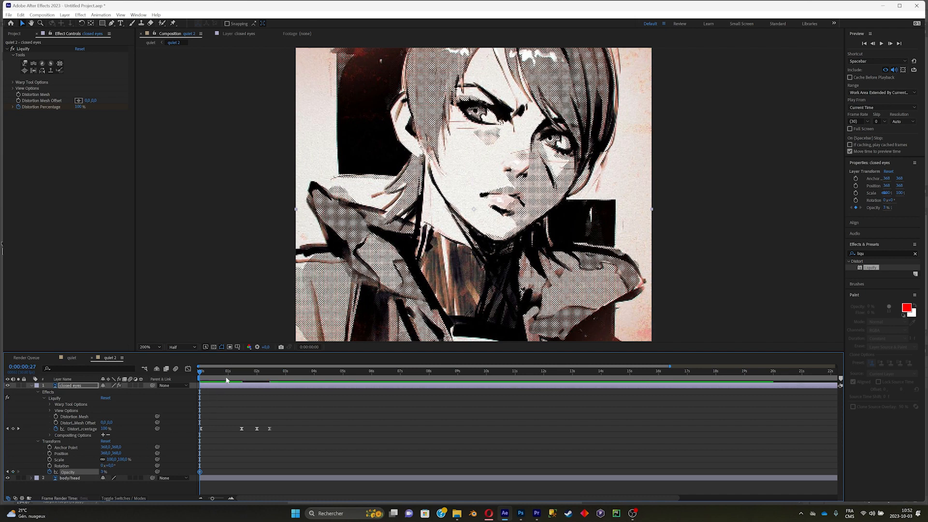
Keyframe the closed eyes layer's Opacity at 3% at 0:00:01:12 and at 100% at 0:00:01:14
{"action": "left_click_drag", "start_coordinate": [228, 373], "coordinate": [238, 378]}
{"action": "scroll", "coordinate": [242, 445], "scroll_direction": "up", "scroll_amount": 5}
{"action": "scroll", "coordinate": [231, 419], "scroll_direction": "down", "scroll_amount": 2}
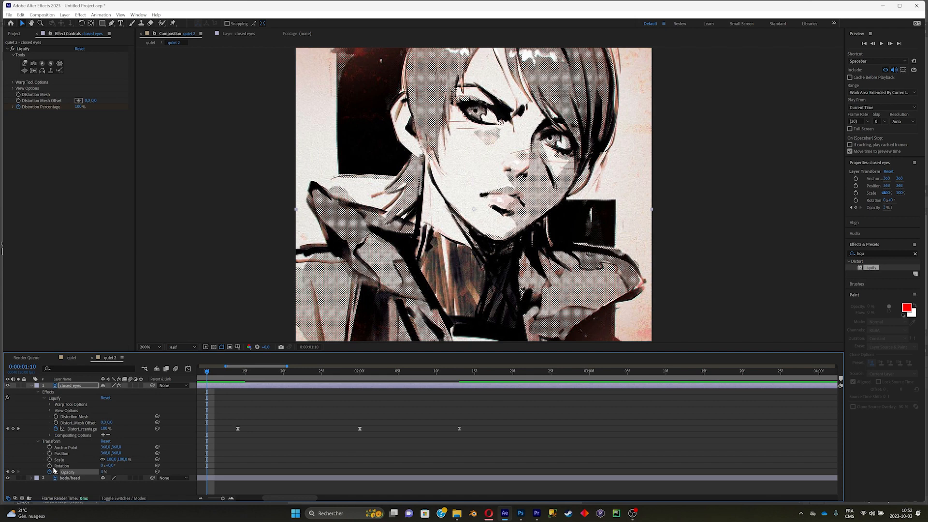
{"action": "left_click", "coordinate": [230, 379]}
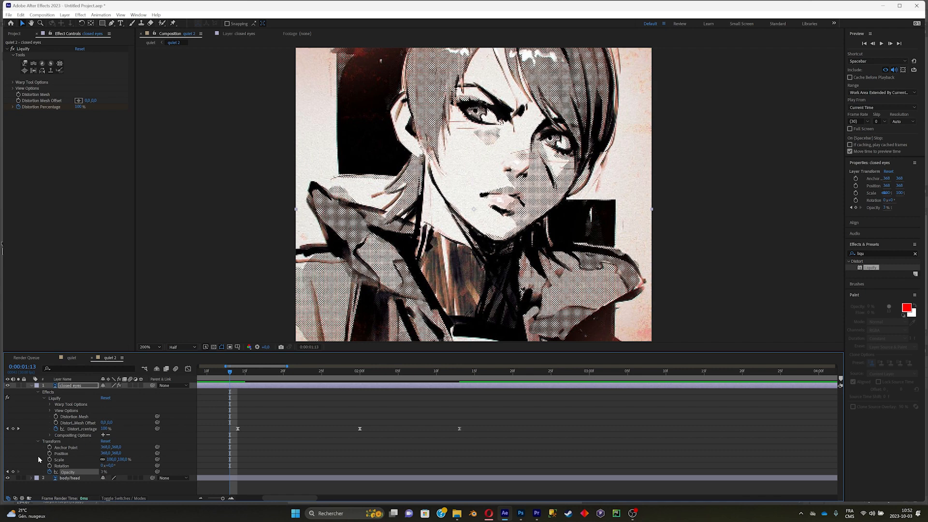
{"action": "left_click", "coordinate": [223, 373]}
{"action": "left_click", "coordinate": [13, 472]}
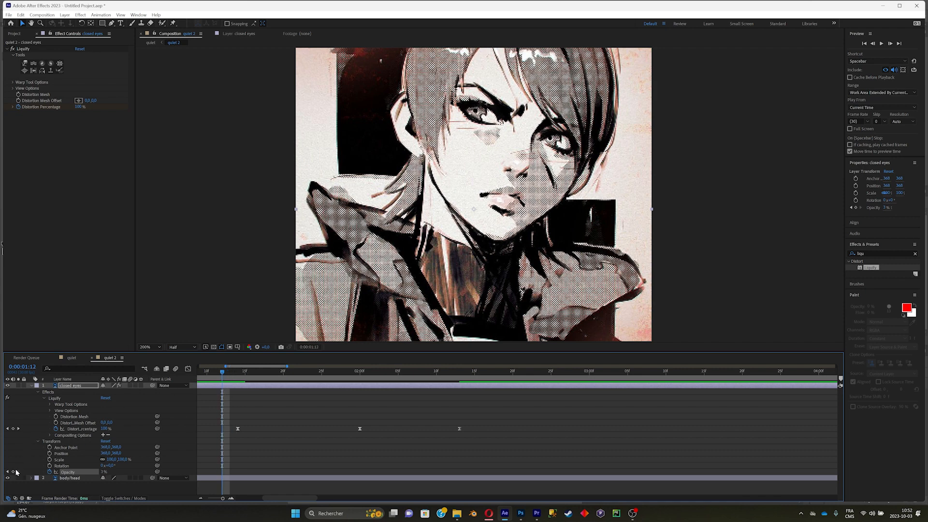
{"action": "left_click", "coordinate": [238, 372]}
{"action": "left_click", "coordinate": [13, 472]}
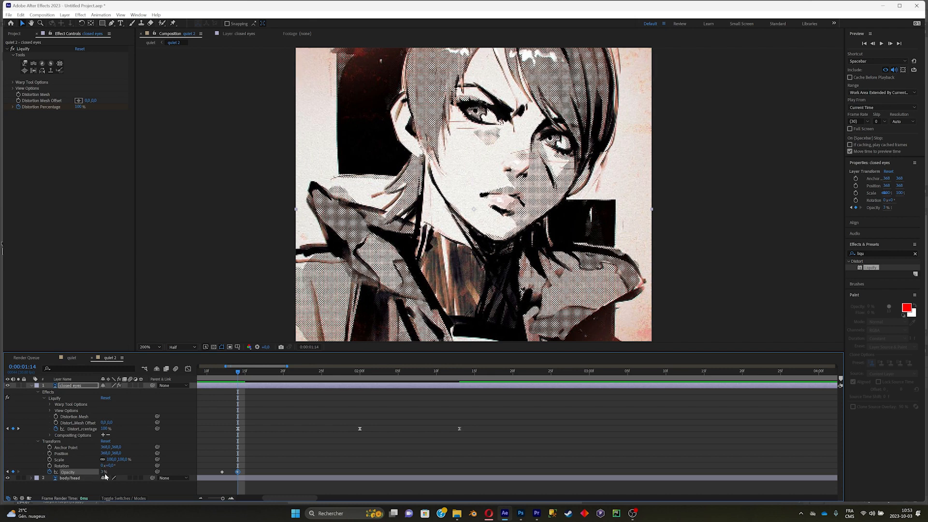
{"action": "left_click_drag", "start_coordinate": [104, 475], "coordinate": [202, 463]}
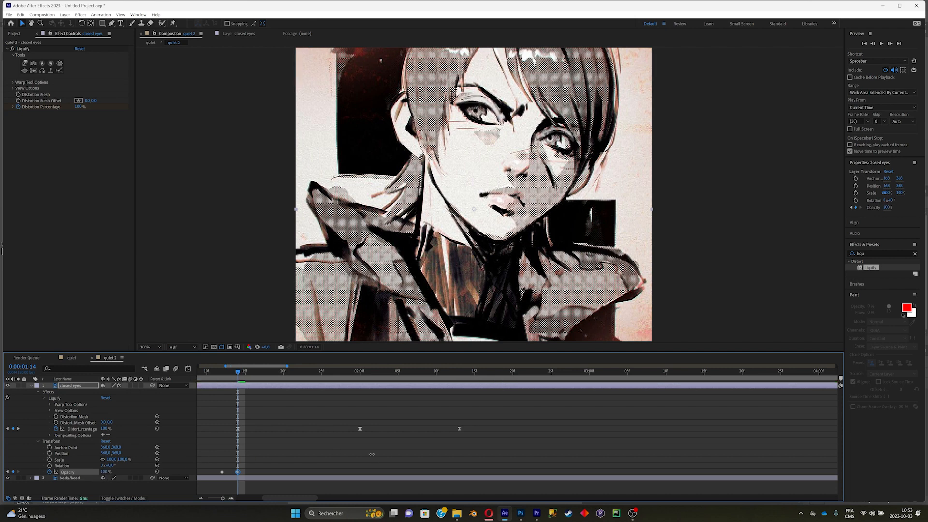
Delay the 100% Opacity keyframe to about 0:00:01:23 for a slower fade-in, previewing the blink
{"action": "left_click_drag", "start_coordinate": [240, 374], "coordinate": [567, 473]}
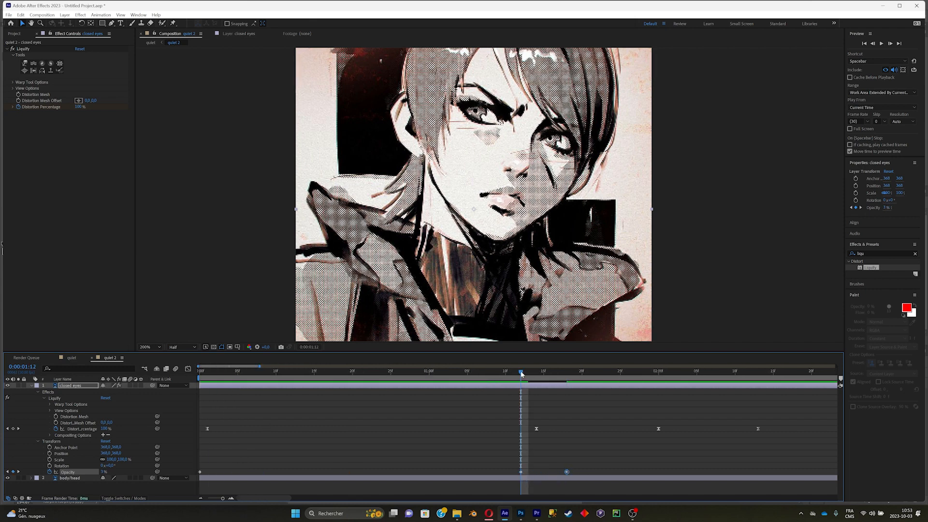
{"action": "left_click_drag", "start_coordinate": [521, 374], "coordinate": [452, 375]}
{"action": "key", "text": "space"}
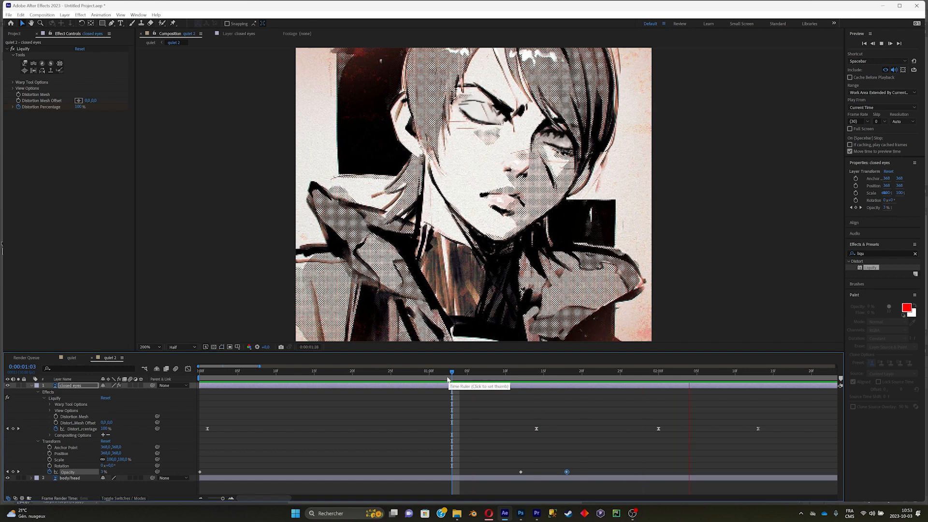
{"action": "left_click_drag", "start_coordinate": [567, 472], "coordinate": [605, 472]}
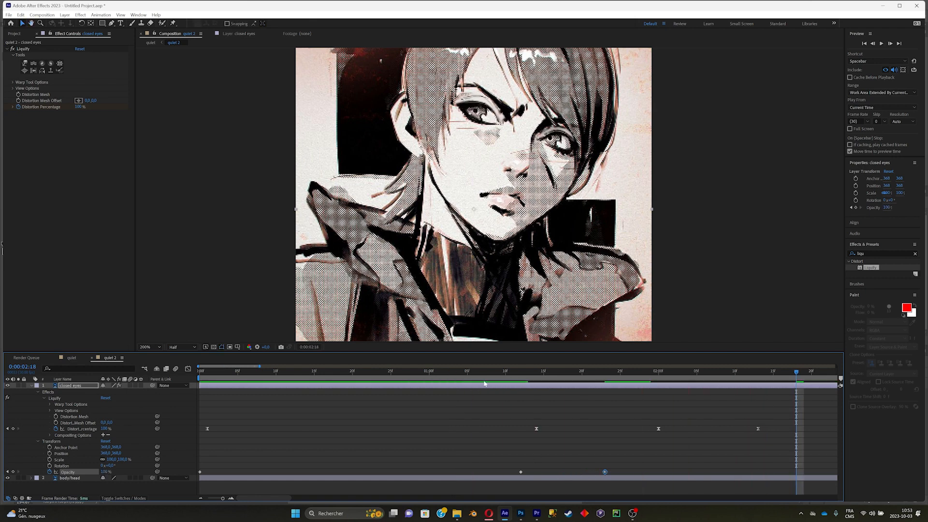
{"action": "left_click", "coordinate": [476, 373]}
{"action": "key", "text": "space"}
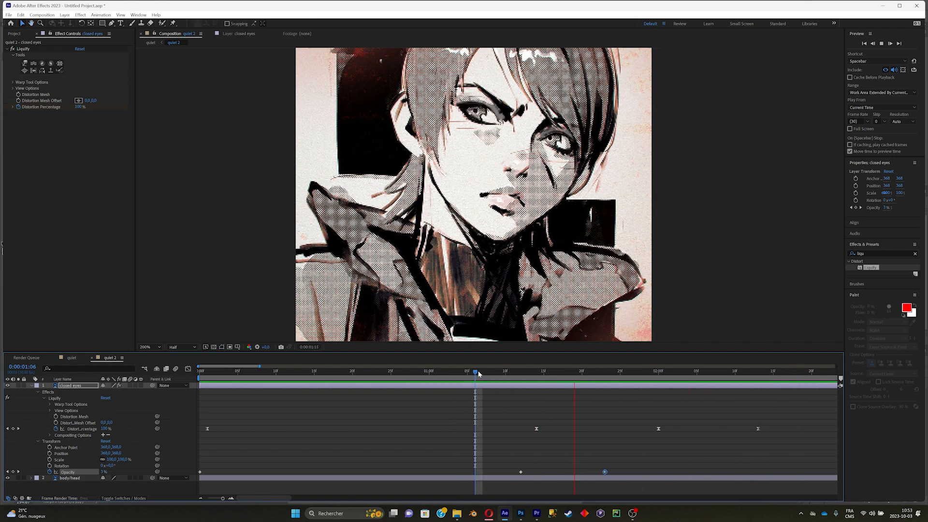
{"action": "key", "text": "space"}
Add a 100% Opacity keyframe at 0:00:02:10 and shift it one frame earlier
{"action": "key", "text": "semicolon"}
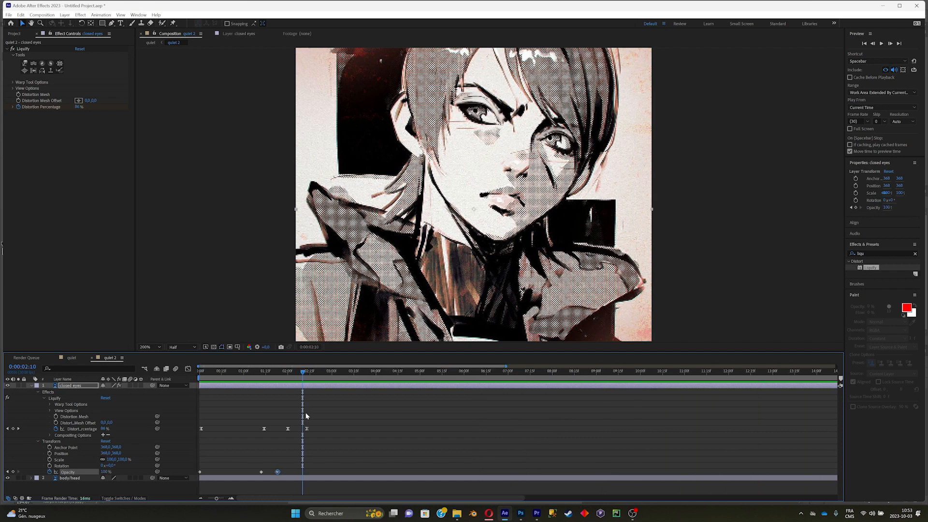
{"action": "key", "text": "equal"}
{"action": "key", "text": "equal"}
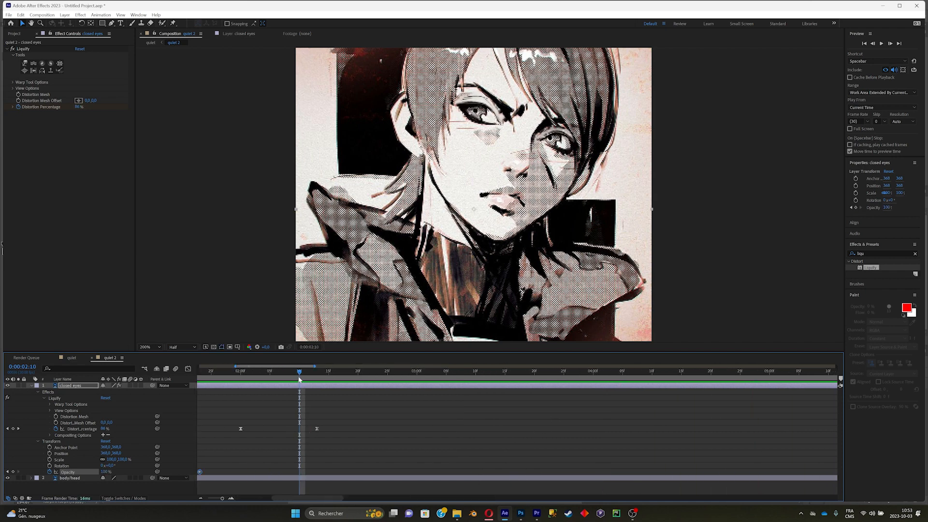
{"action": "key", "text": "Down"}
{"action": "left_click", "coordinate": [13, 471]}
{"action": "left_click", "coordinate": [324, 374]}
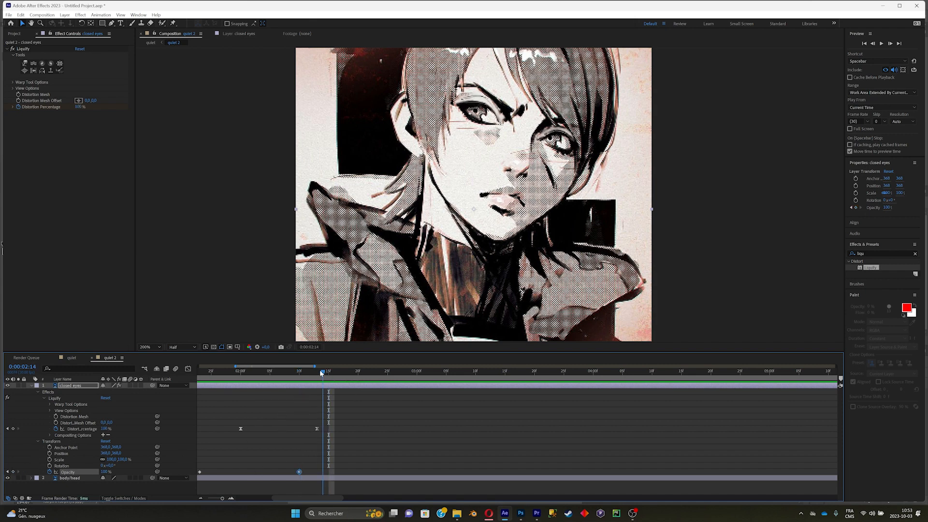
{"action": "left_click_drag", "start_coordinate": [300, 472], "coordinate": [295, 474]}
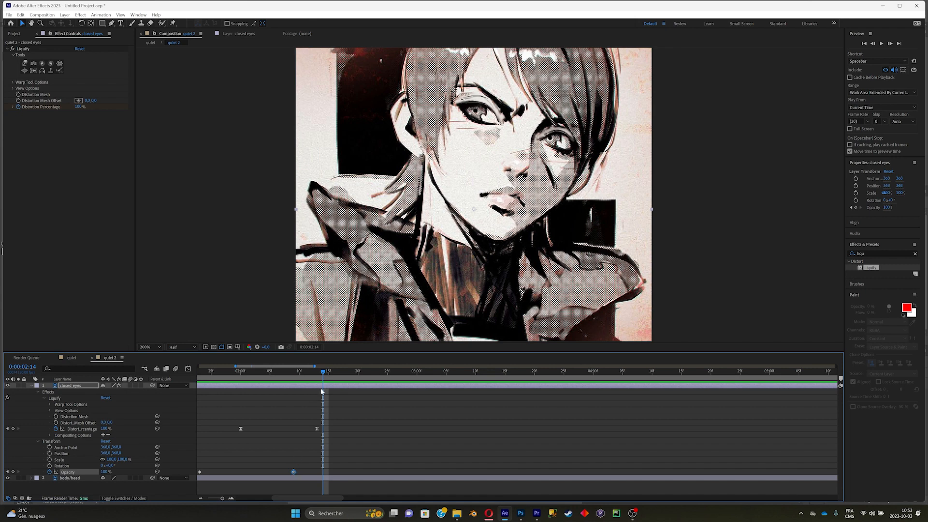
Keyframe the closed eyes layer's Opacity at 0% at 0:00:02:13
{"action": "left_click_drag", "start_coordinate": [323, 372], "coordinate": [317, 372]}
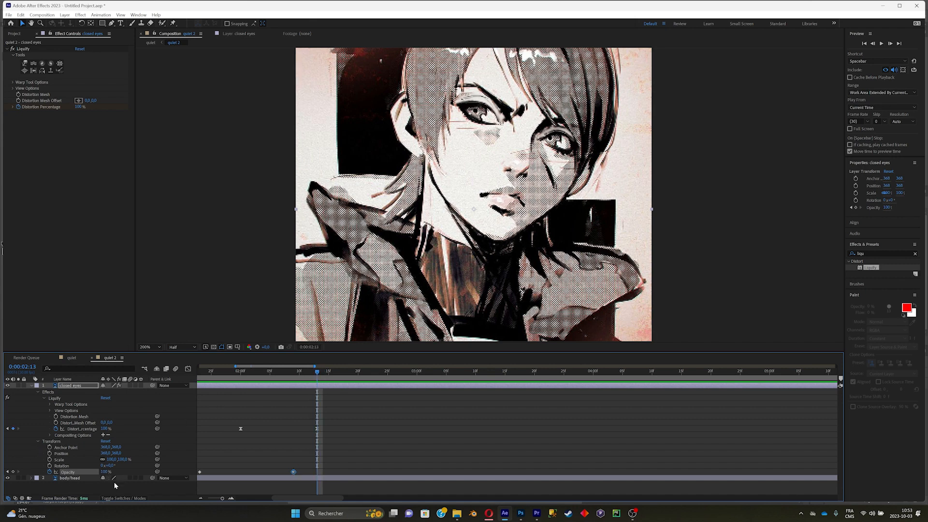
{"action": "left_click", "coordinate": [104, 472]}
{"action": "type", "text": "0"}
{"action": "key", "text": "Return"}
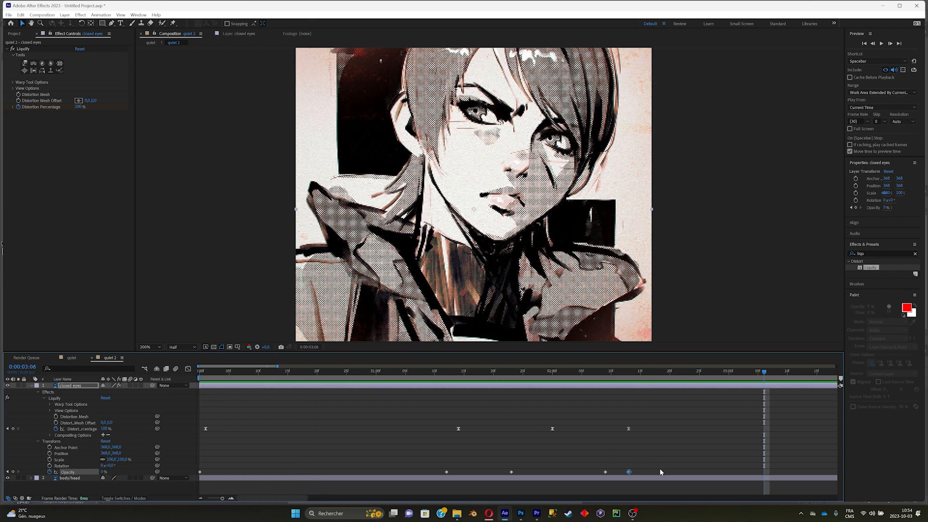
Apply Easy Ease to all the Opacity keyframes and preview the blink
{"action": "left_click_drag", "start_coordinate": [661, 472], "coordinate": [174, 487]}
{"action": "key", "text": "F9"}
{"action": "key", "text": "space"}
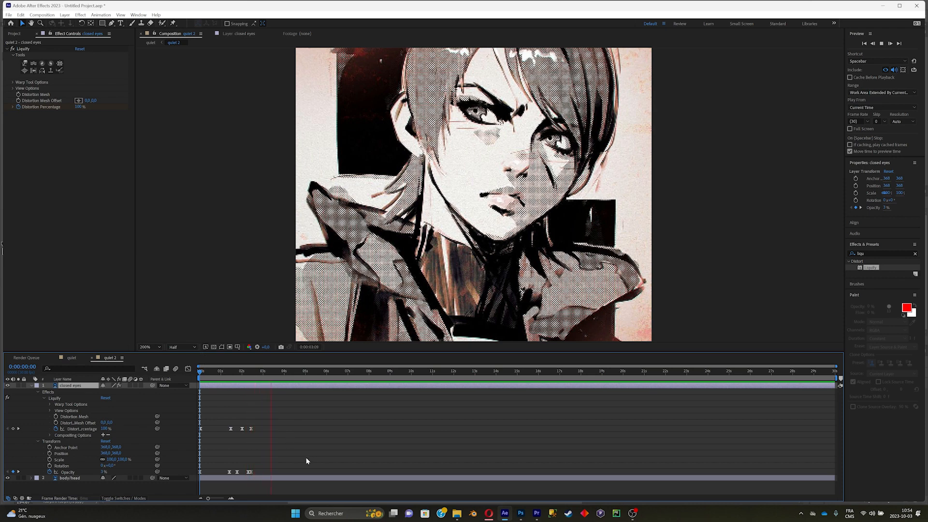
{"action": "key", "text": "space"}
Copy the blink's Distortion Percentage and Opacity keyframes and paste them at about 6 seconds, 0:00:11:21, 0:00:16:02 and 0:00:23:05
{"action": "left_click_drag", "start_coordinate": [296, 474], "coordinate": [193, 417]}
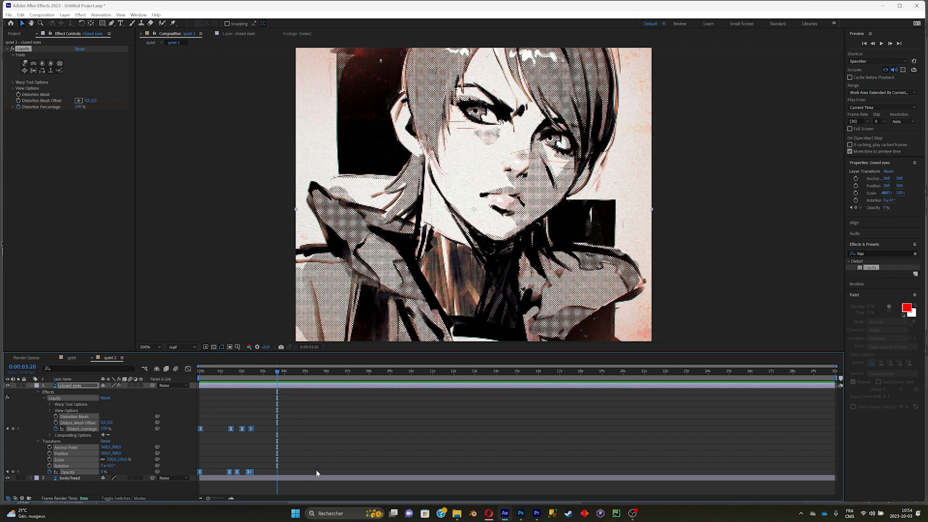
{"action": "left_click_drag", "start_coordinate": [316, 473], "coordinate": [236, 419]}
{"action": "left_click_drag", "start_coordinate": [301, 371], "coordinate": [327, 372]}
{"action": "key", "text": "ctrl+v"}
{"action": "left_click", "coordinate": [447, 371]}
{"action": "key", "text": "ctrl+v"}
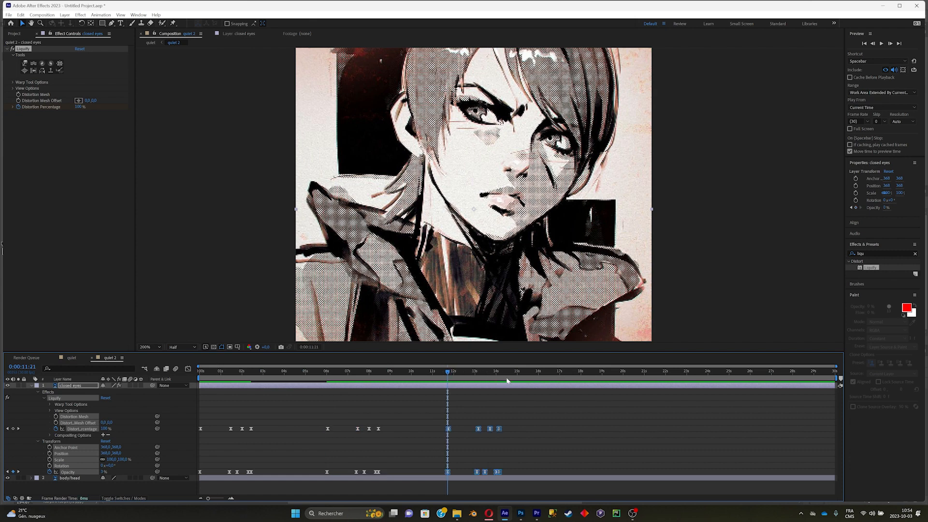
{"action": "left_click_drag", "start_coordinate": [522, 371], "coordinate": [540, 371]}
{"action": "key", "text": "ctrl+v"}
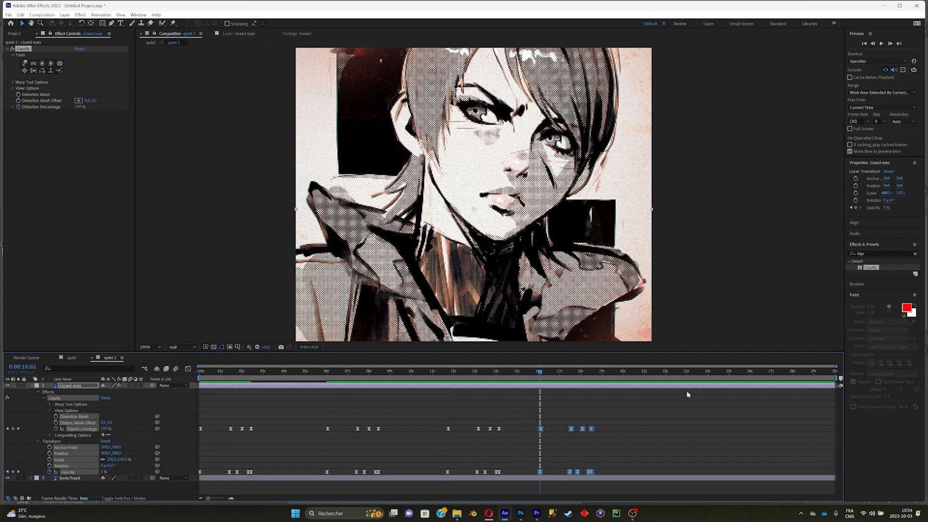
{"action": "left_click", "coordinate": [691, 371]}
{"action": "key", "text": "ctrl+v"}
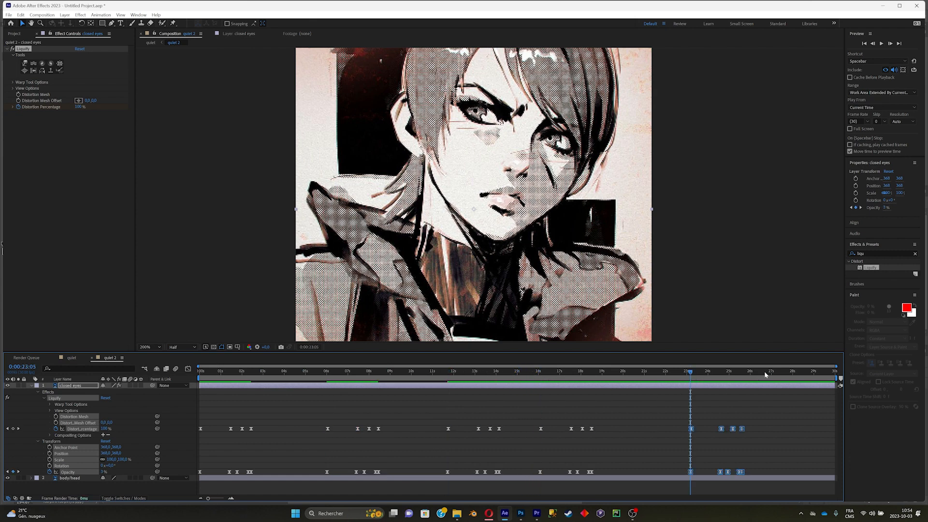
Play the repeated blinks from the start to check their spacing
{"action": "left_click_drag", "start_coordinate": [773, 372], "coordinate": [140, 419]}
{"action": "key", "text": "space"}
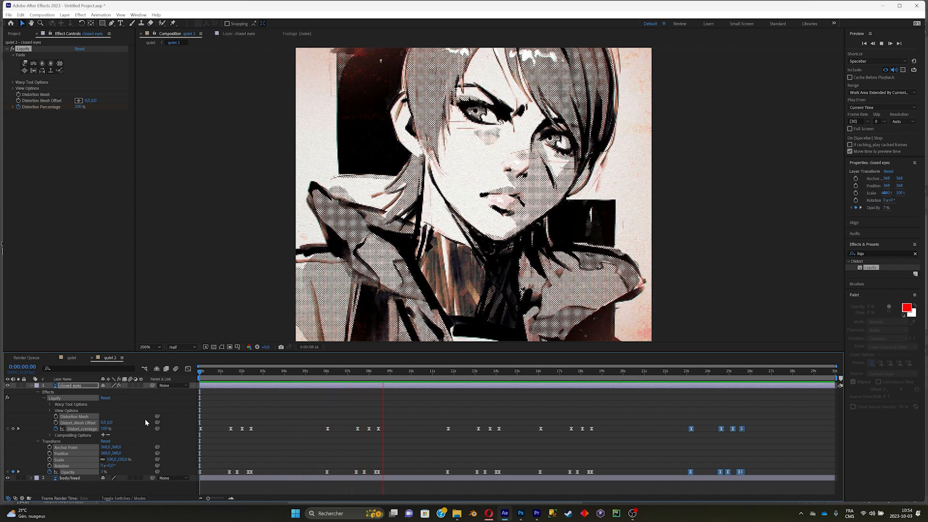
{"action": "key", "text": "space"}
Move the second blink's Distortion Percentage and Opacity keyframes earlier, starting at about 4.5 seconds
{"action": "left_click", "coordinate": [303, 416]}
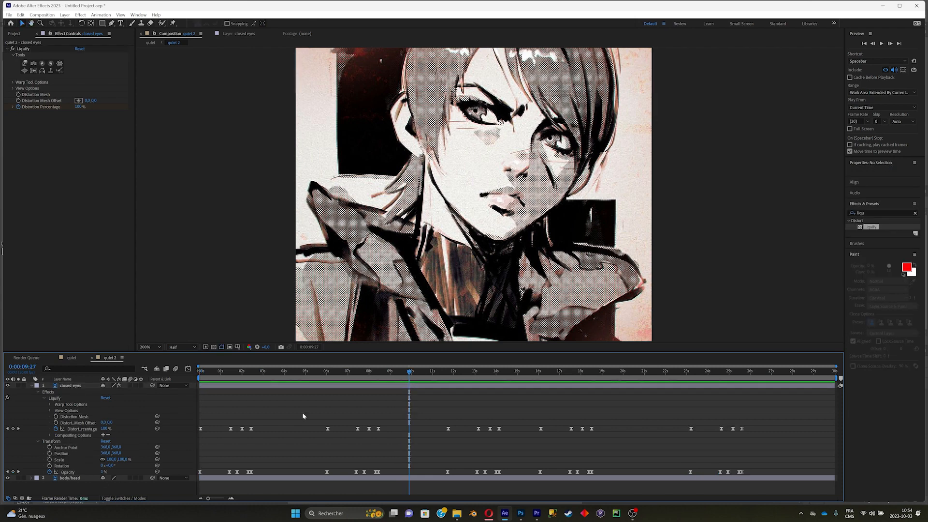
{"action": "left_click_drag", "start_coordinate": [303, 413], "coordinate": [378, 474]}
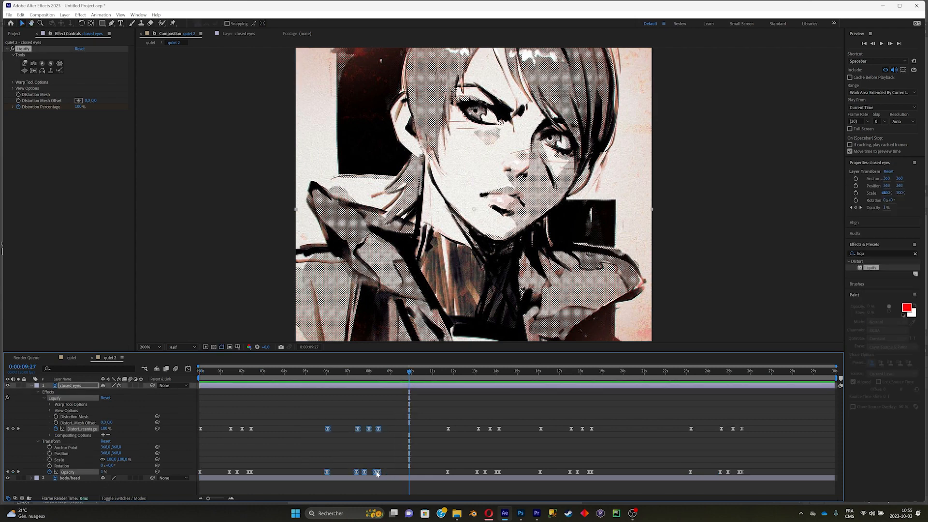
{"action": "left_click_drag", "start_coordinate": [358, 430], "coordinate": [325, 429]}
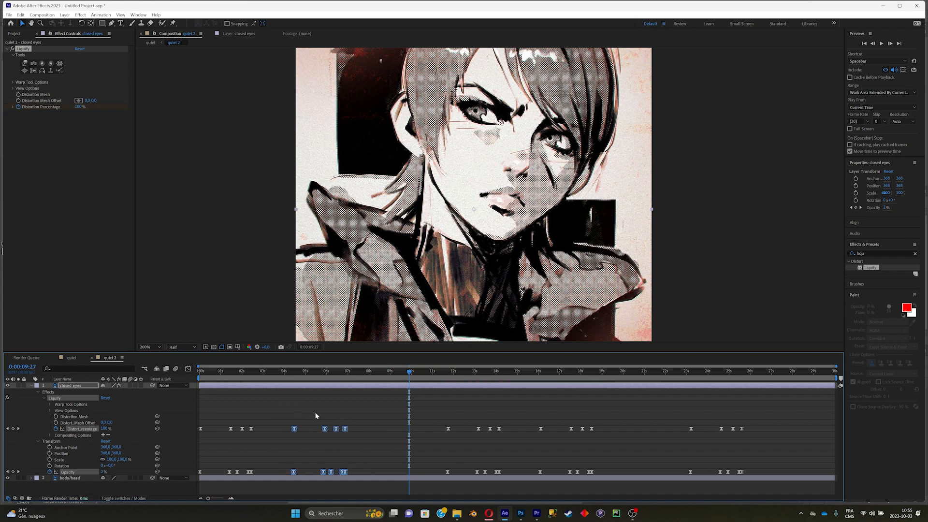
Preview the retimed blinks from the start and view the whole portrait at 100% magnification
{"action": "left_click", "coordinate": [316, 415]}
{"action": "key", "text": "Home"}
{"action": "key", "text": "space"}
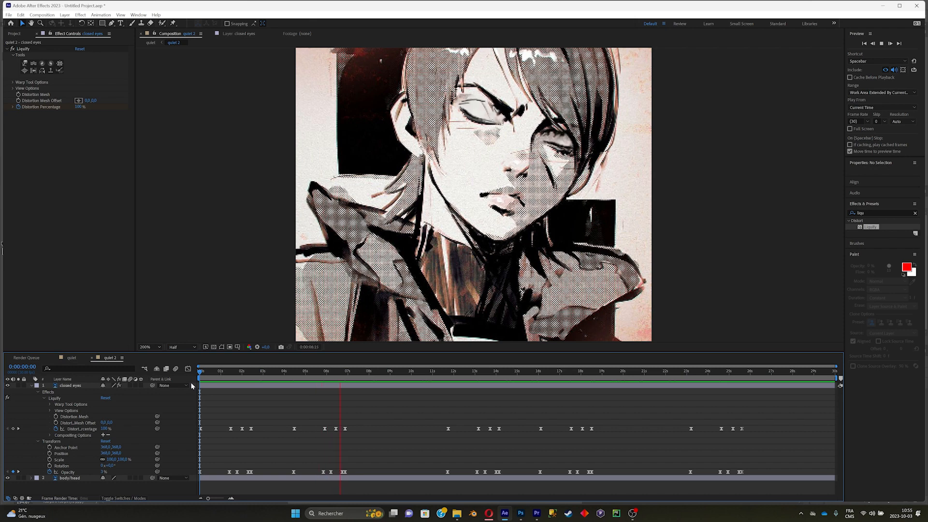
{"action": "key", "text": "space"}
{"action": "scroll", "coordinate": [532, 290], "scroll_direction": "down", "scroll_amount": 3}
{"action": "scroll", "coordinate": [532, 290], "scroll_direction": "up", "scroll_amount": 2}
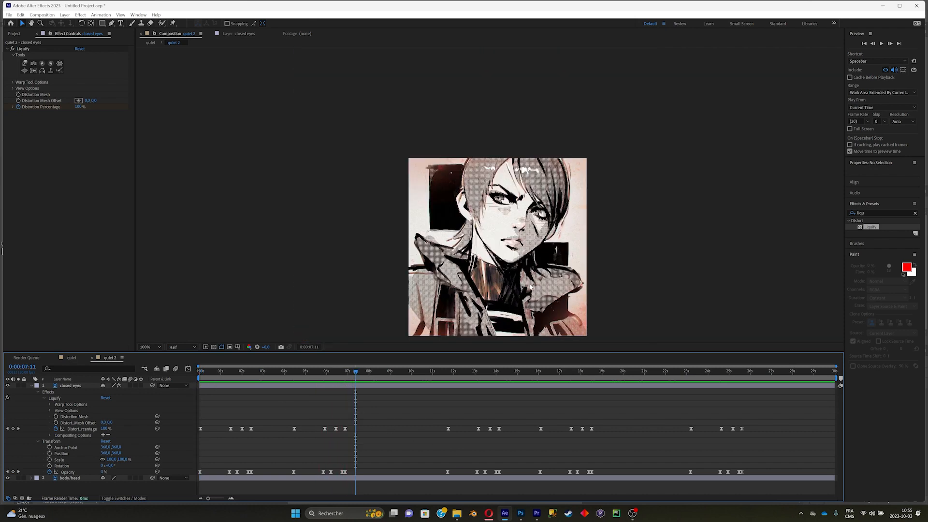